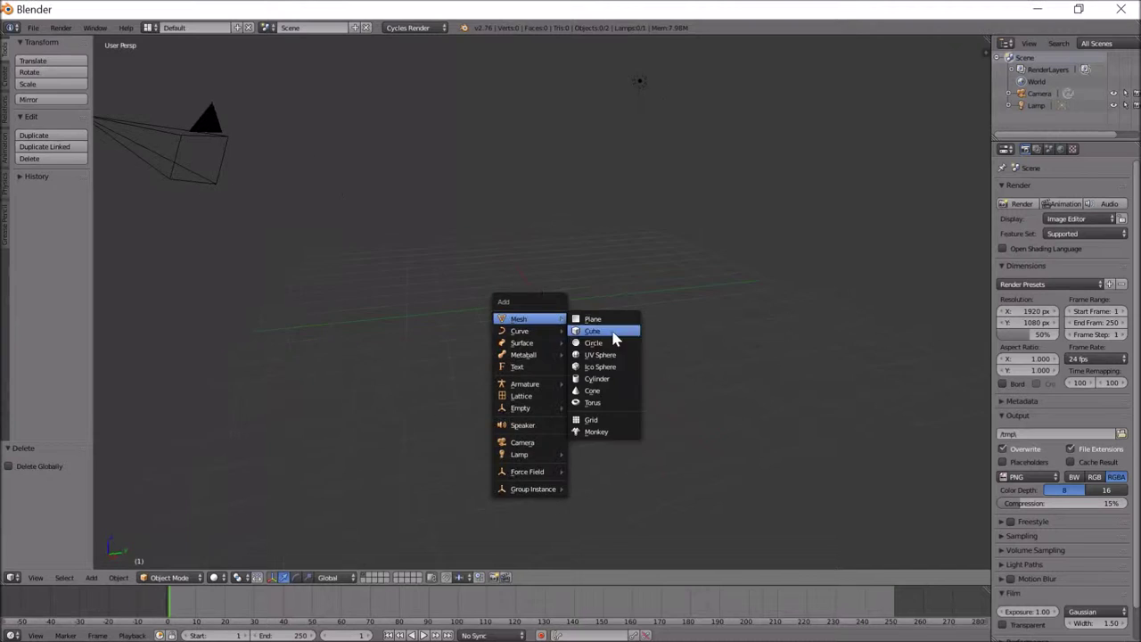
Add an ico sphere and enter its edit mode in front orthographic view
{"action": "left_click", "coordinate": [610, 370]}
{"action": "key", "text": "Tab"}
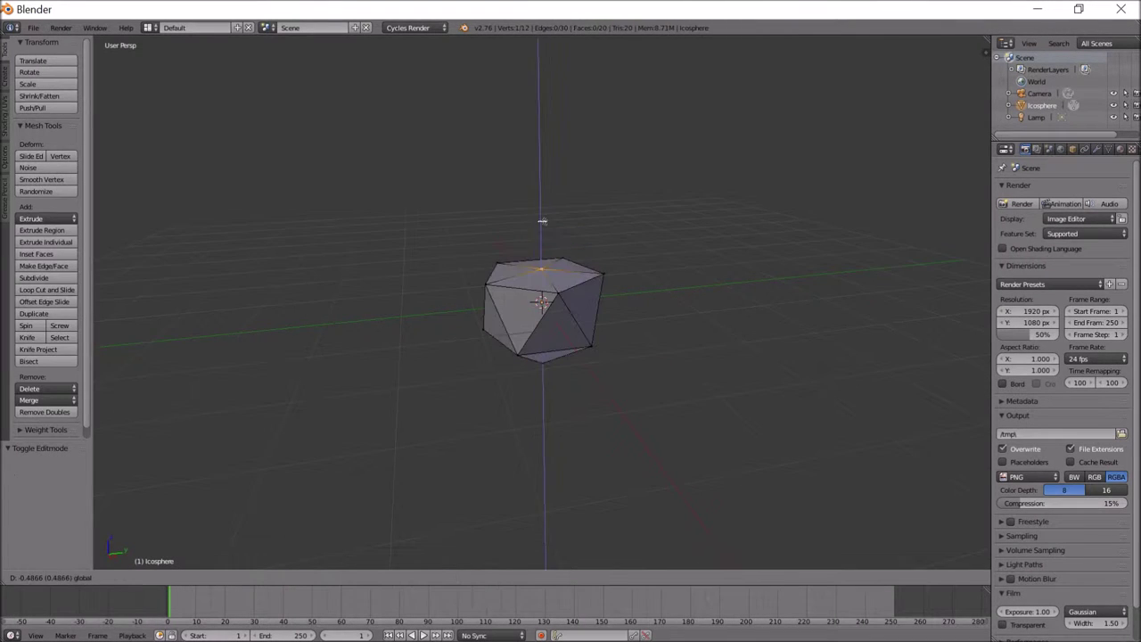
{"action": "key", "text": "KP_1"}
{"action": "scroll", "coordinate": [542, 221], "scroll_direction": "up", "scroll_amount": 3}
{"action": "middle_click_drag", "start_coordinate": [542, 267], "coordinate": [416, 451]}
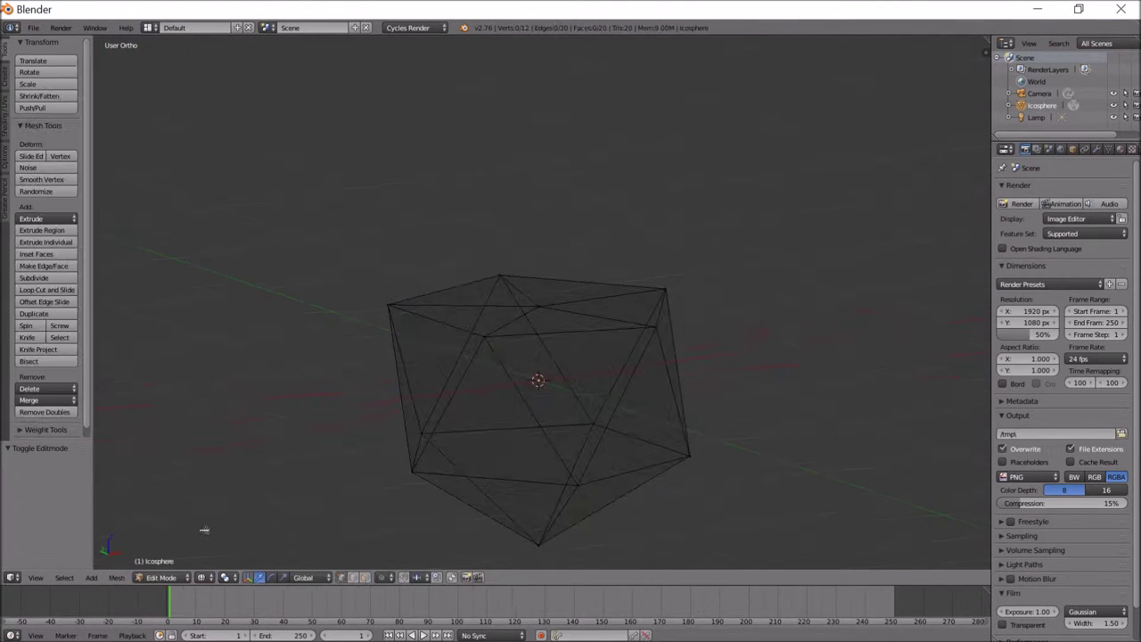
{"action": "key", "text": "Tab"}
{"action": "key", "text": "Tab"}
{"action": "scroll", "coordinate": [591, 403], "scroll_direction": "down", "scroll_amount": 2}
{"action": "key", "text": "KP_1"}
Box-select the icosphere's middle ring of vertices and reposition it
{"action": "key", "text": "b"}
{"action": "left_click_drag", "start_coordinate": [434, 393], "coordinate": [660, 361]}
{"action": "key", "text": "g"}
{"action": "key", "text": "x"}
{"action": "left_click", "coordinate": [505, 416]}
Pull the bottom vertex down along Z into a point and subdivide the whole mesh
{"action": "key", "text": "a"}
{"action": "right_click", "coordinate": [539, 420]}
{"action": "key", "text": "g"}
{"action": "key", "text": "z"}
{"action": "left_click", "coordinate": [553, 442]}
{"action": "key", "text": "a"}
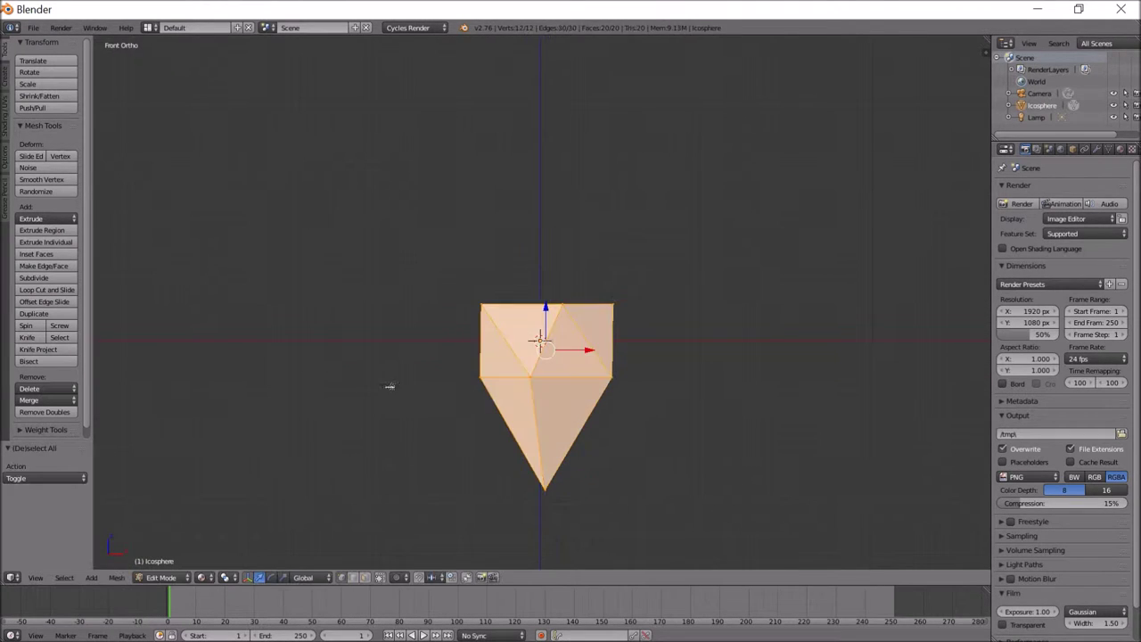
{"action": "left_click_drag", "start_coordinate": [40, 478], "coordinate": [184, 466]}
{"action": "key", "text": "Tab"}
Add a Displace modifier with a new texture at strength 0.200
{"action": "key", "text": "Tab"}
{"action": "left_click", "coordinate": [1060, 189]}
{"action": "left_click", "coordinate": [981, 283]}
{"action": "left_click", "coordinate": [1132, 149]}
{"action": "left_click", "coordinate": [1055, 210]}
{"action": "left_click", "coordinate": [1097, 148]}
{"action": "key", "text": "Tab"}
{"action": "left_click_drag", "start_coordinate": [1105, 324], "coordinate": [1074, 324]}
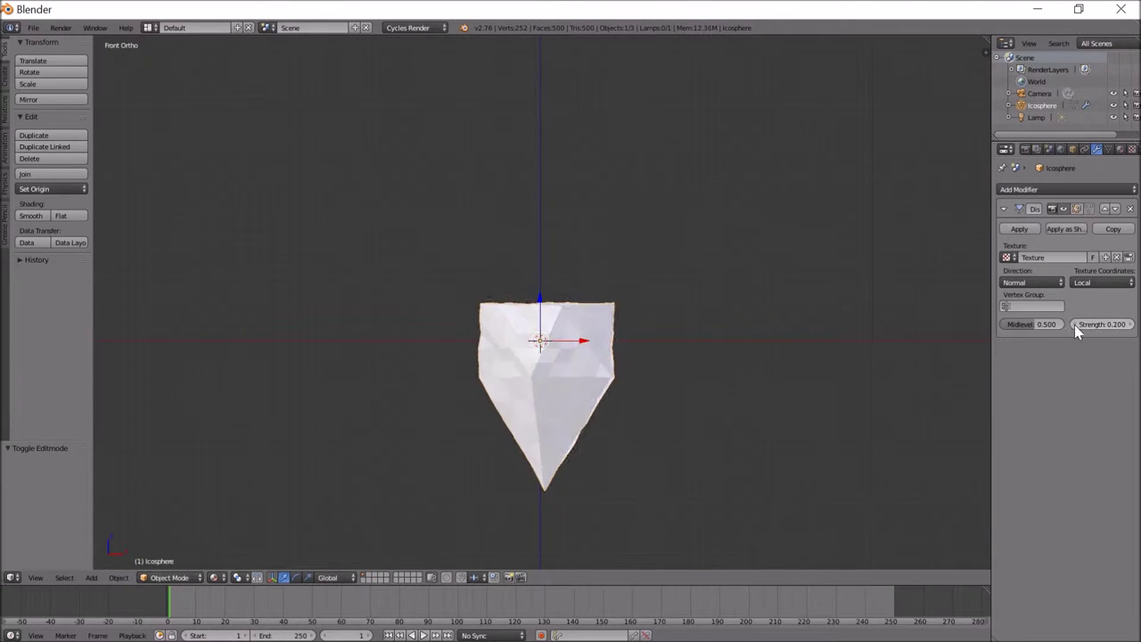
Give the rock a new material with an orange colour
{"action": "middle_click_drag", "start_coordinate": [677, 357], "coordinate": [650, 380]}
{"action": "key", "text": "Tab"}
{"action": "left_click", "coordinate": [1120, 149]}
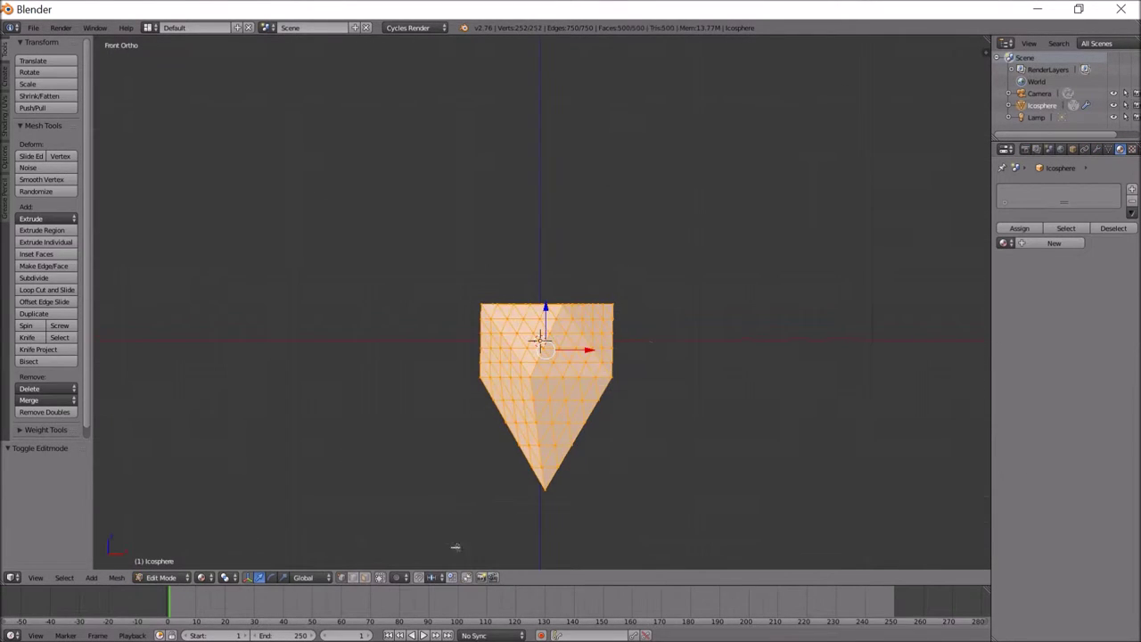
{"action": "key", "text": "Tab"}
{"action": "left_click", "coordinate": [1053, 228]}
{"action": "left_click", "coordinate": [1087, 329]}
{"action": "left_click", "coordinate": [1052, 183]}
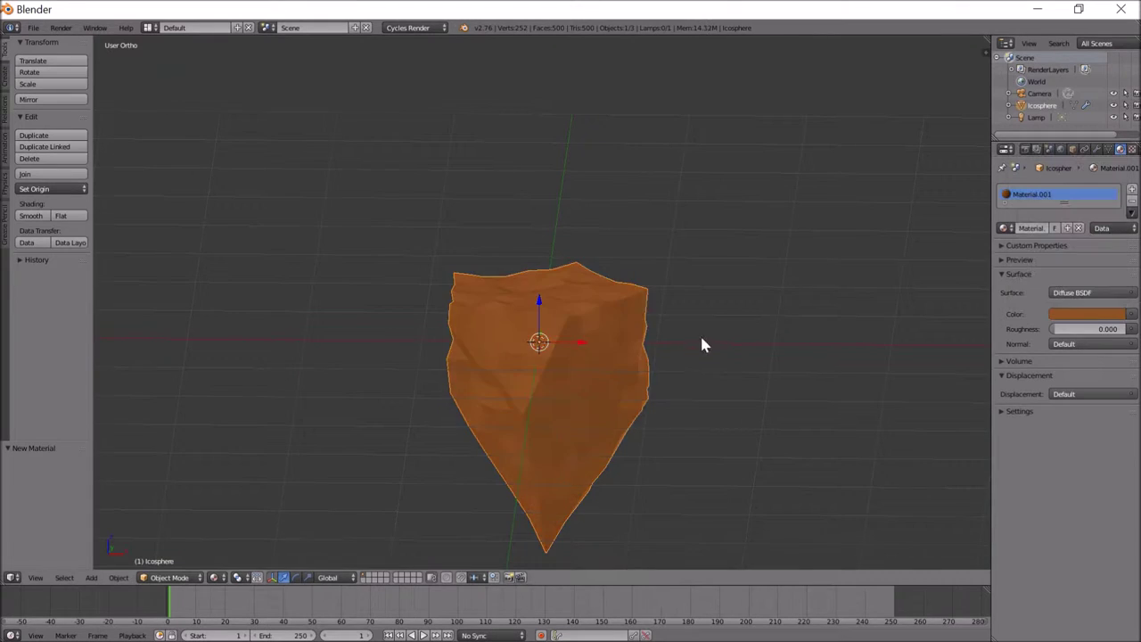
Select faces across the rock's top in edit mode and inspect it from an angle
{"action": "key", "text": "Tab"}
{"action": "key", "text": "KP_7"}
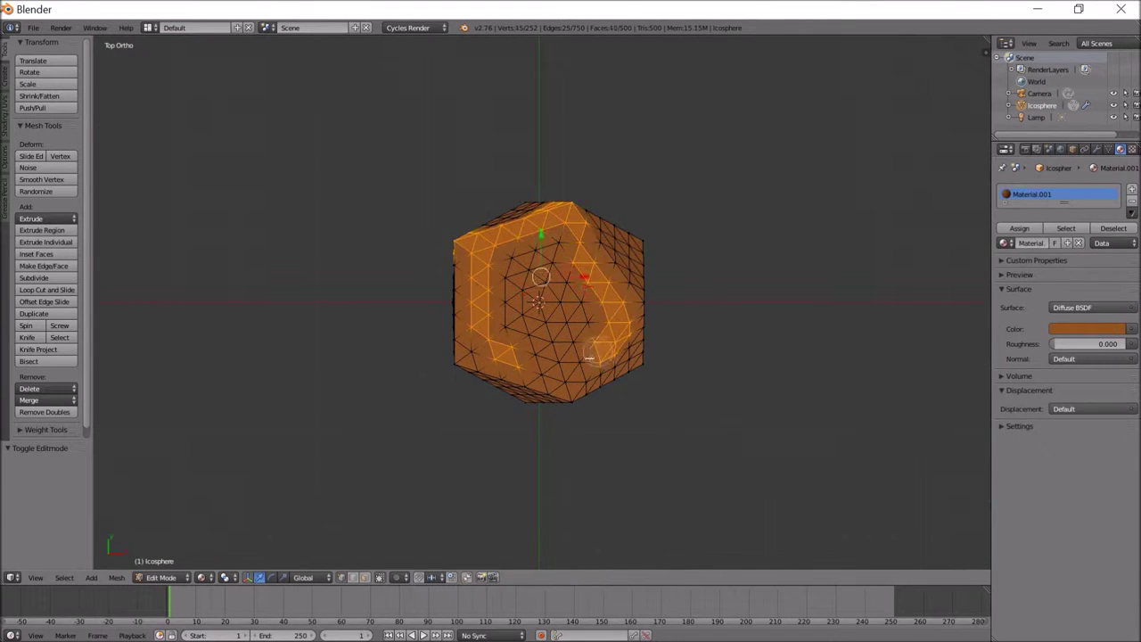
{"action": "left_click_drag", "start_coordinate": [589, 358], "coordinate": [544, 286]}
{"action": "mouse_move", "coordinate": [543, 285]}
{"action": "middle_mouse_down"}
{"action": "mouse_move", "coordinate": [470, 402]}
{"action": "mouse_move", "coordinate": [652, 290]}
{"action": "middle_mouse_up"}
{"action": "key", "text": "Tab"}
{"action": "key", "text": "Tab"}
{"action": "key", "text": "a"}
{"action": "middle_click_drag", "start_coordinate": [650, 303], "coordinate": [566, 417]}
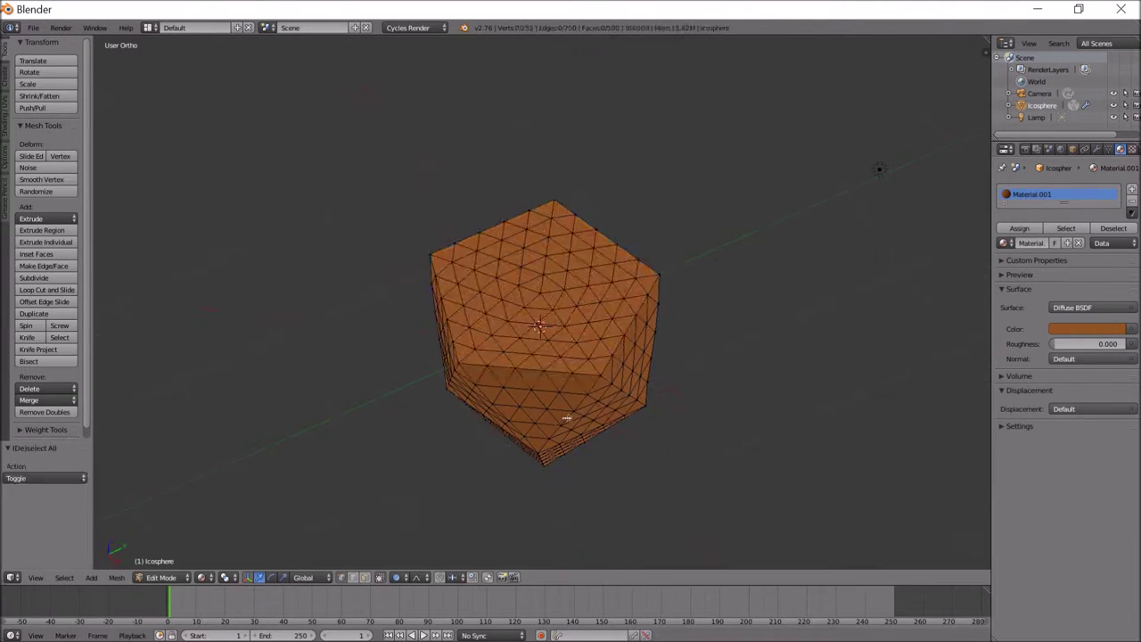
{"action": "key", "text": "Tab"}
Hide the rock and add a cylinder in front orthographic view
{"action": "key", "text": "KP_1"}
{"action": "key", "text": "h"}
{"action": "key", "text": "shift+a"}
{"action": "left_click", "coordinate": [637, 419]}
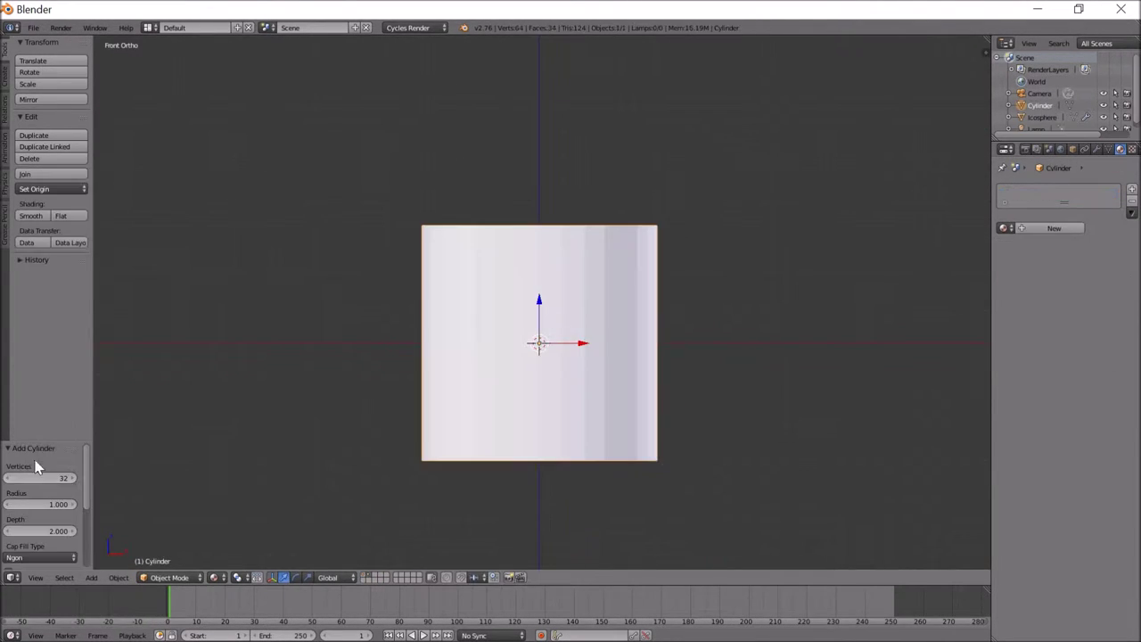
Set the new cylinder to 10 vertices
{"action": "left_click", "coordinate": [36, 477]}
{"action": "type", "text": "10"}
{"action": "key", "text": "Return"}
{"action": "middle_click_drag", "start_coordinate": [464, 419], "coordinate": [517, 428]}
{"action": "key", "text": "KP_1"}
Move the cylinder's top vertices up along Z to form a tall stem
{"action": "key", "text": "Tab"}
{"action": "key", "text": "a"}
{"action": "key", "text": "b"}
{"action": "left_click_drag", "start_coordinate": [382, 339], "coordinate": [662, 400]}
{"action": "key", "text": "g"}
{"action": "key", "text": "z"}
{"action": "scroll", "coordinate": [634, 303], "scroll_direction": "down", "scroll_amount": 3}
{"action": "key", "text": "Tab"}
{"action": "middle_click_drag", "start_coordinate": [634, 303], "coordinate": [580, 412]}
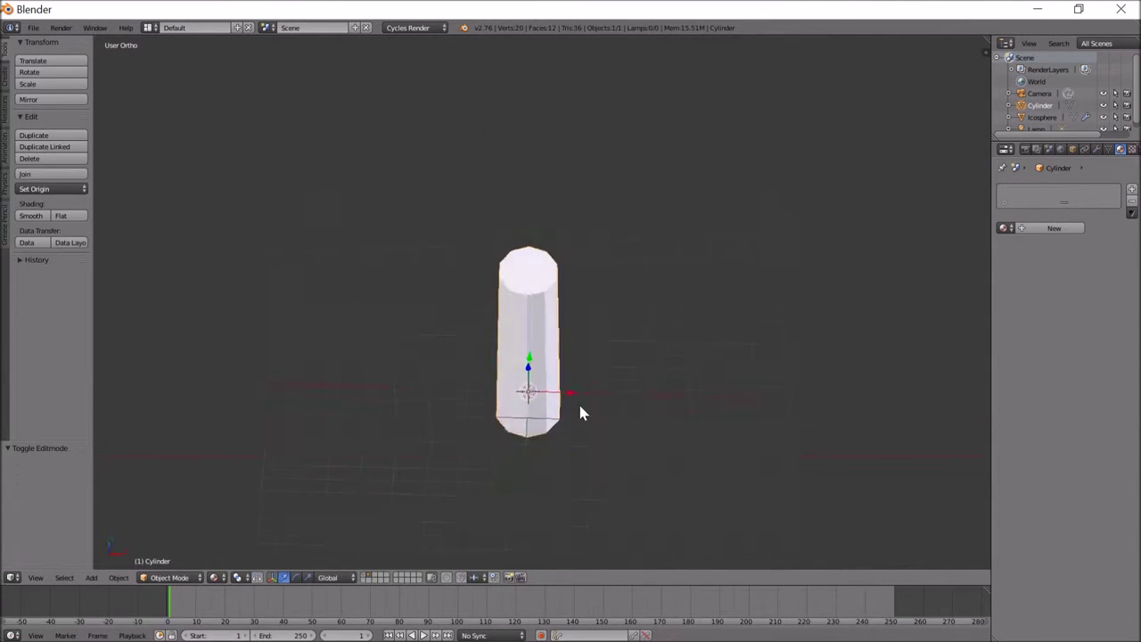
Add a UV sphere for the mushroom cap in front view
{"action": "key", "text": "shift+a"}
{"action": "left_click", "coordinate": [590, 294]}
{"action": "key", "text": "KP_1"}
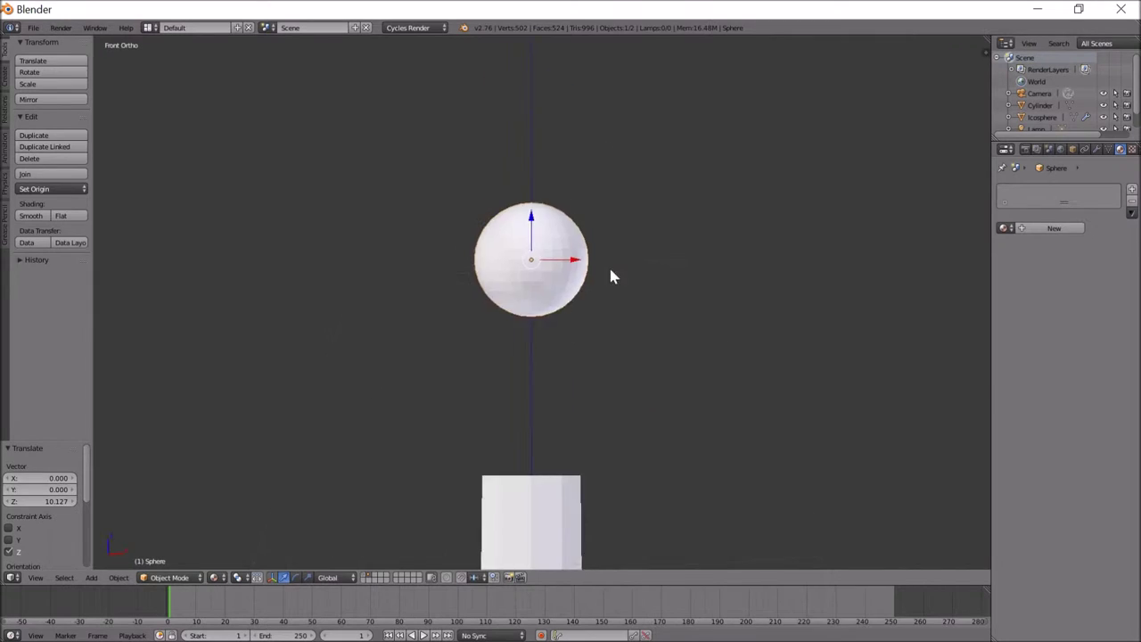
{"action": "key", "text": "Tab"}
Delete the sphere's lower half, leaving a hemisphere
{"action": "key", "text": "b"}
{"action": "key", "text": "Escape"}
{"action": "key", "text": "a"}
{"action": "key", "text": "b"}
{"action": "left_click_drag", "start_coordinate": [338, 437], "coordinate": [660, 312]}
{"action": "key", "text": "x"}
{"action": "left_click", "coordinate": [624, 347]}
{"action": "middle_click_drag", "start_coordinate": [624, 347], "coordinate": [612, 277]}
{"action": "key", "text": "a"}
{"action": "key", "text": "Tab"}
Scale the hemisphere to about 2.1 and lower it along Z onto the stem
{"action": "key", "text": "s"}
{"action": "left_click", "coordinate": [712, 304]}
{"action": "mouse_move", "coordinate": [712, 305]}
{"action": "middle_mouse_down"}
{"action": "mouse_move", "coordinate": [530, 395]}
{"action": "mouse_move", "coordinate": [536, 285]}
{"action": "middle_mouse_up"}
{"action": "key", "text": "g"}
{"action": "key", "text": "z"}
{"action": "left_click", "coordinate": [737, 447]}
{"action": "scroll", "coordinate": [566, 412], "scroll_direction": "down", "scroll_amount": 1}
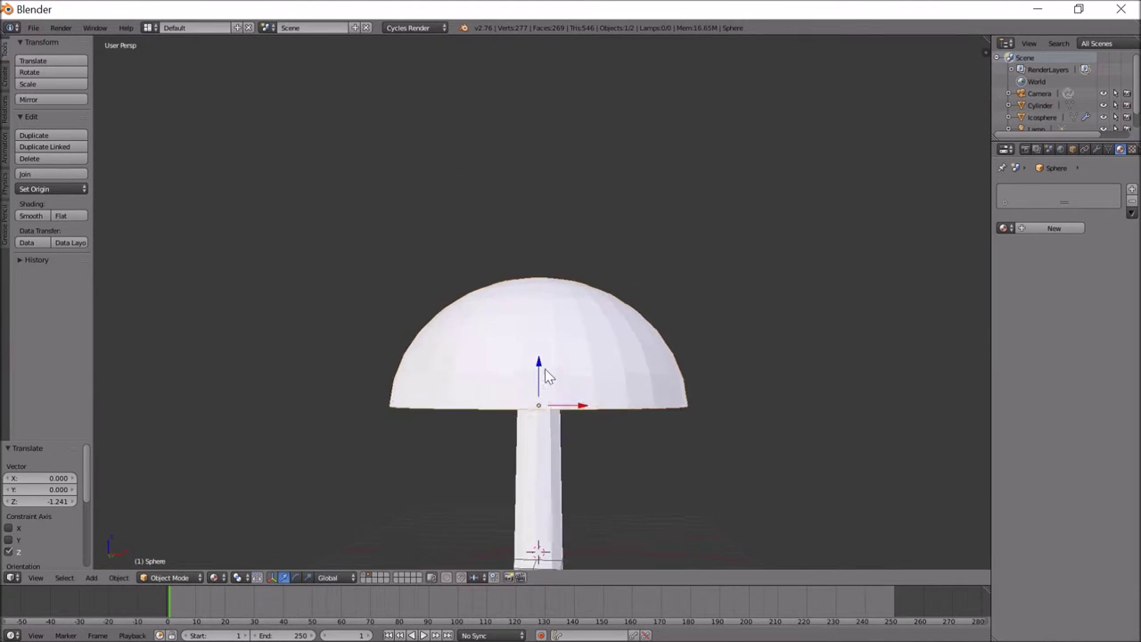
{"action": "scroll", "coordinate": [566, 412], "scroll_direction": "down", "scroll_amount": 3}
{"action": "scroll", "coordinate": [636, 374], "scroll_direction": "up", "scroll_amount": 2}
Pull the cap's top pole down with proportional falloff to form a slight dip
{"action": "key", "text": "Tab"}
{"action": "middle_click_drag", "start_coordinate": [588, 315], "coordinate": [538, 300]}
{"action": "right_click", "coordinate": [537, 300]}
{"action": "key", "text": "Return"}
{"action": "middle_click_drag", "start_coordinate": [646, 401], "coordinate": [650, 298]}
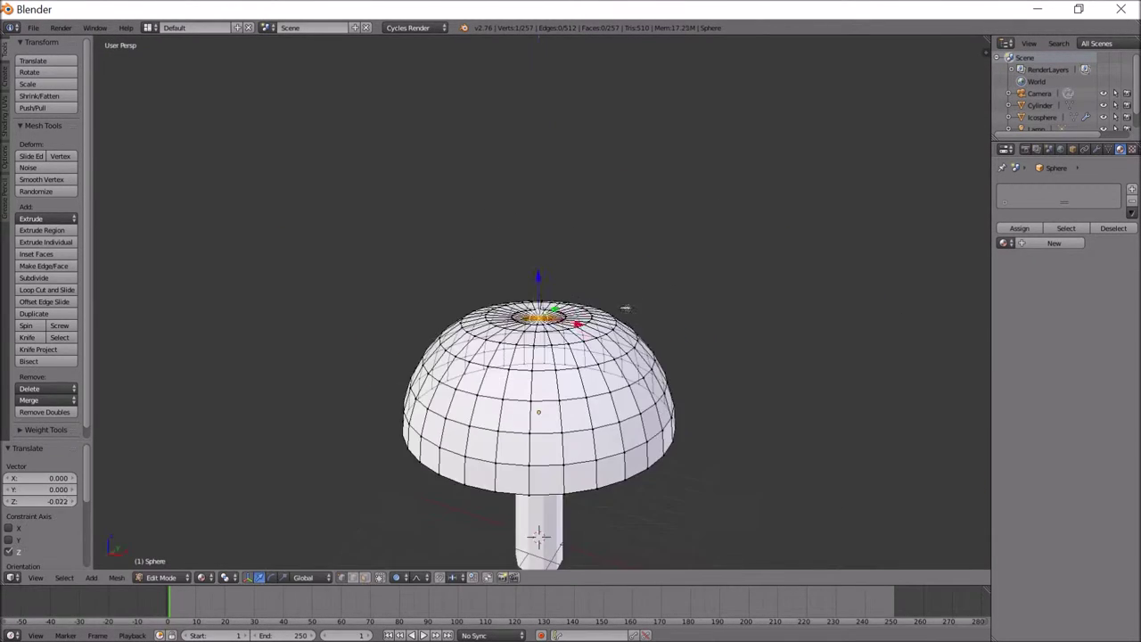
{"action": "key", "text": "Tab"}
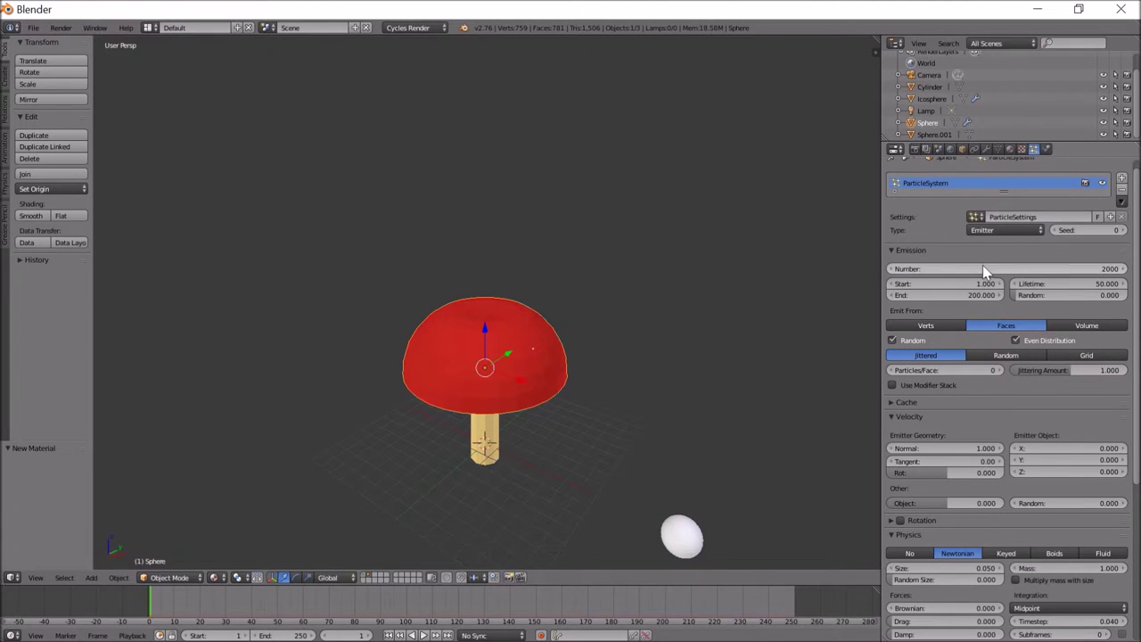
Set the cap's particle system to 350 particles of size 0.100 and view the mushroom side-on
{"action": "left_click_drag", "start_coordinate": [975, 268], "coordinate": [975, 268]}
{"action": "scroll", "coordinate": [954, 408], "scroll_direction": "down", "scroll_amount": 5}
{"action": "left_click_drag", "start_coordinate": [945, 451], "coordinate": [963, 450]}
{"action": "scroll", "coordinate": [1023, 233], "scroll_direction": "up", "scroll_amount": 5}
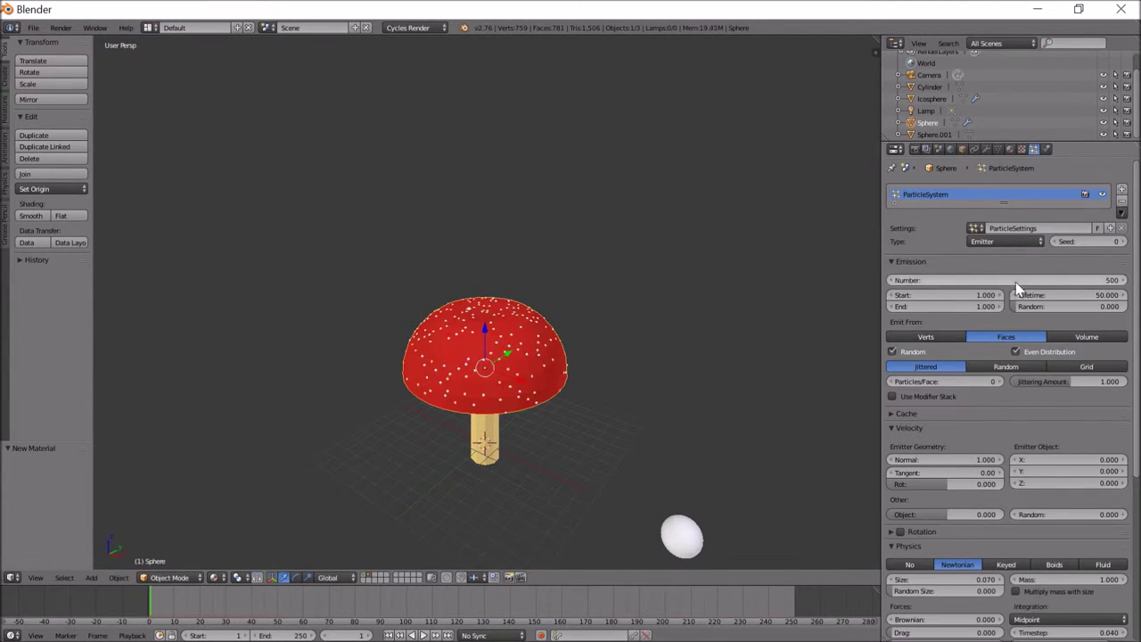
{"action": "key", "text": "Return"}
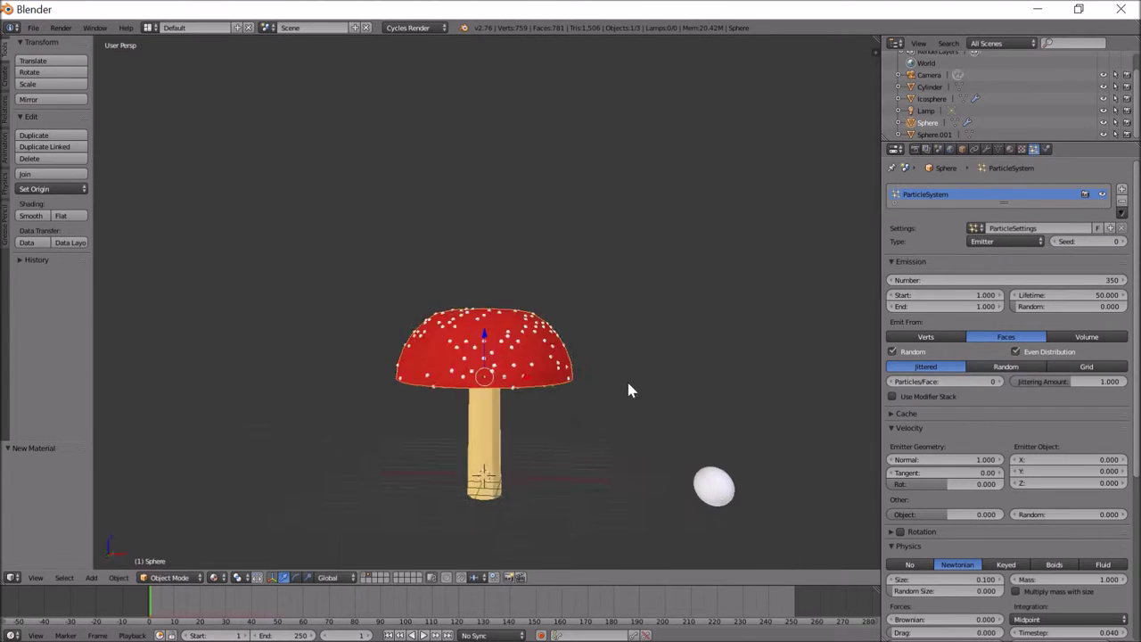
{"action": "middle_click_drag", "start_coordinate": [626, 378], "coordinate": [633, 323]}
Move the mushroom to another layer and display it together with the rock
{"action": "key", "text": "a"}
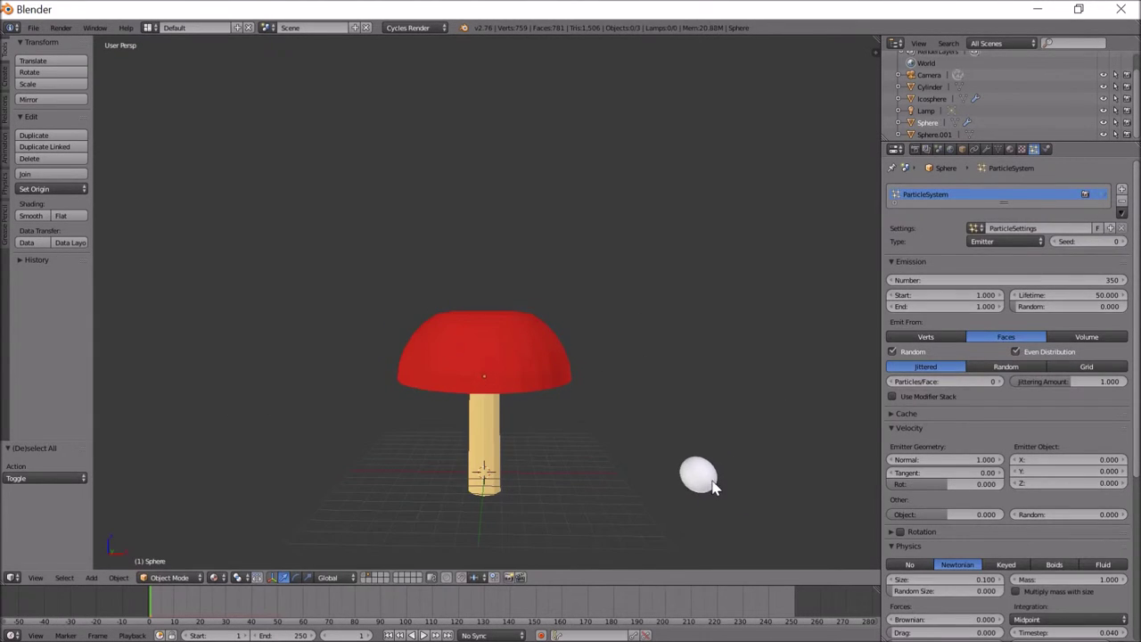
{"action": "right_click", "coordinate": [704, 480]}
{"action": "key", "text": "m"}
{"action": "left_click", "coordinate": [490, 324]}
{"action": "left_click_drag", "start_coordinate": [331, 237], "coordinate": [585, 538]}
{"action": "key", "text": "m"}
{"action": "left_click", "coordinate": [557, 519]}
{"action": "left_click", "coordinate": [373, 576]}
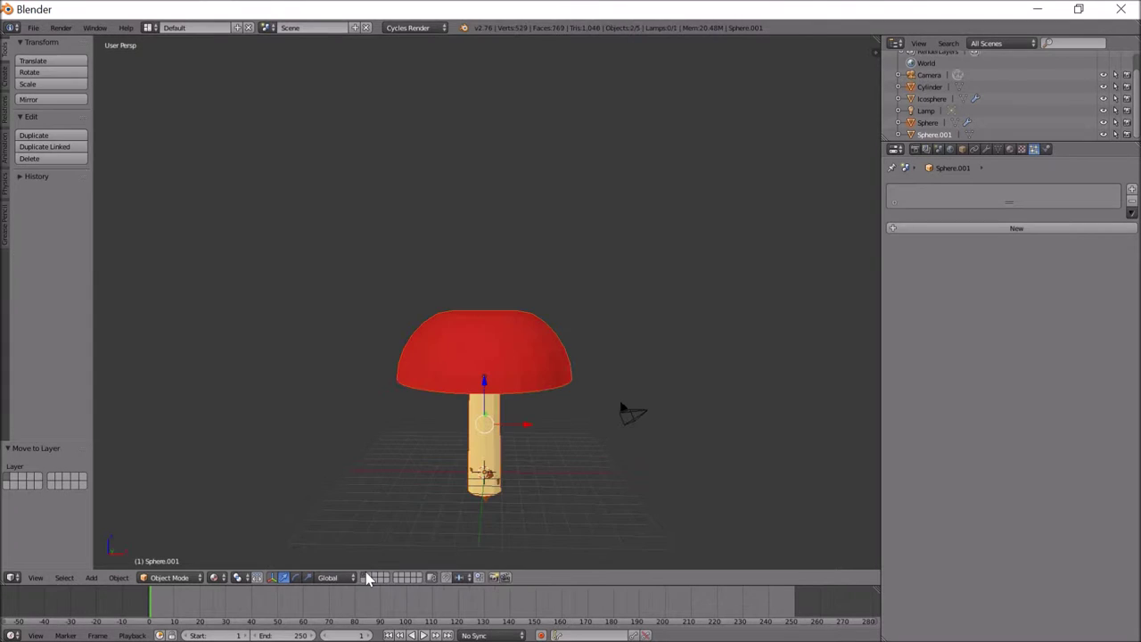
Shrink the mushroom and tilt it on X so it sits on the rock
{"action": "key", "text": "s"}
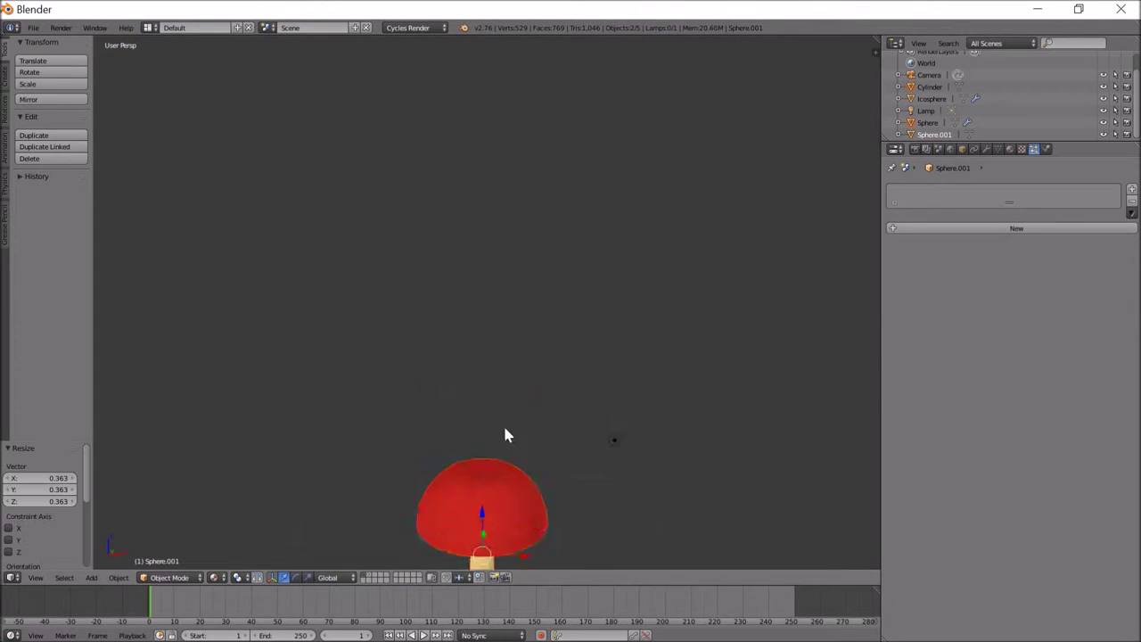
{"action": "left_click", "coordinate": [493, 332]}
{"action": "key", "text": "r"}
{"action": "key", "text": "x"}
{"action": "left_click", "coordinate": [550, 398]}
Check the camera view and reframe it on the rock and mushroom
{"action": "key", "text": "KP_0"}
{"action": "key", "text": "n"}
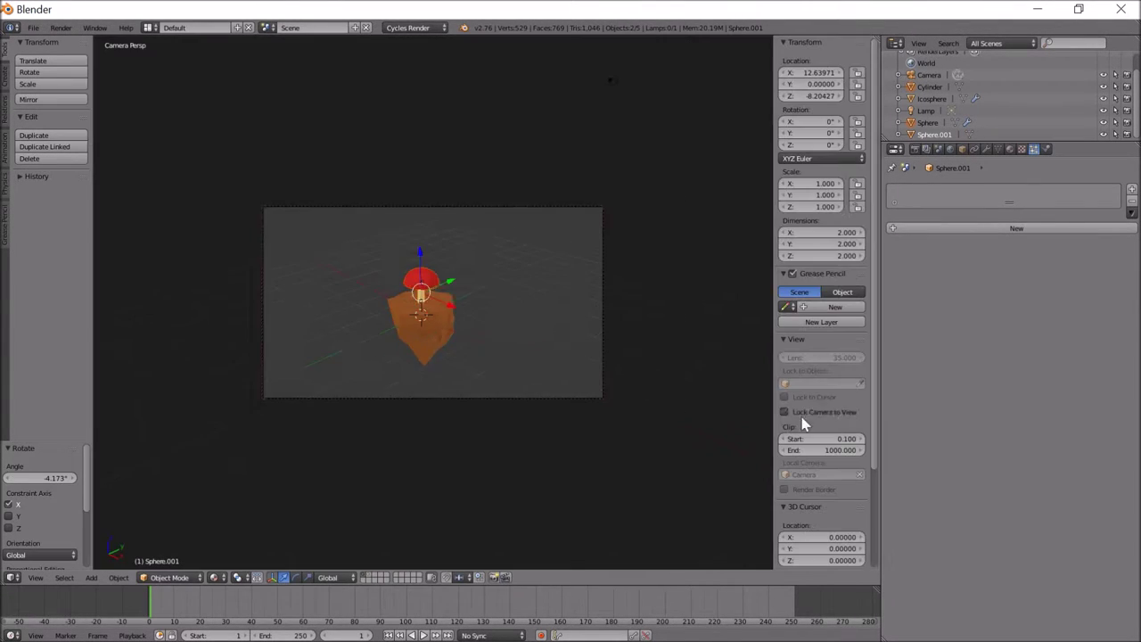
{"action": "middle_click_drag", "start_coordinate": [543, 324], "coordinate": [524, 296]}
{"action": "key", "text": "n"}
{"action": "scroll", "coordinate": [529, 229], "scroll_direction": "up", "scroll_amount": 3}
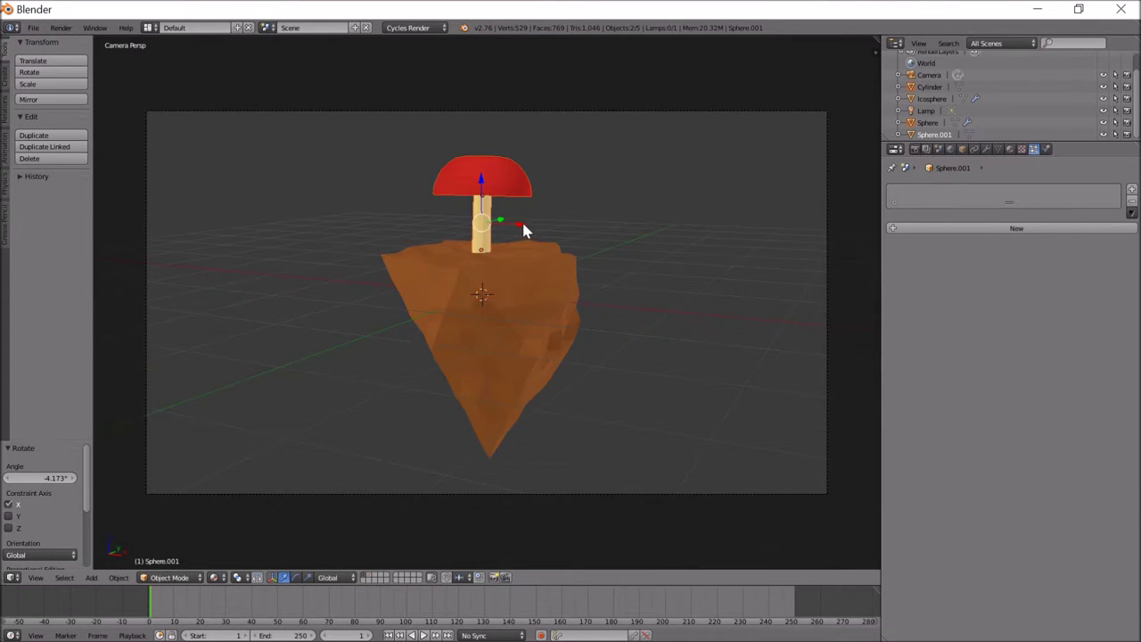
{"action": "key", "text": "a"}
{"action": "middle_click_drag", "start_coordinate": [522, 223], "coordinate": [514, 260]}
Duplicate the mushroom cap and stem and move the copy beside the original
{"action": "right_click", "coordinate": [436, 239]}
{"action": "right_click", "coordinate": [435, 252], "text": "shift"}
{"action": "key", "text": "shift+d"}
{"action": "left_click", "coordinate": [486, 241]}
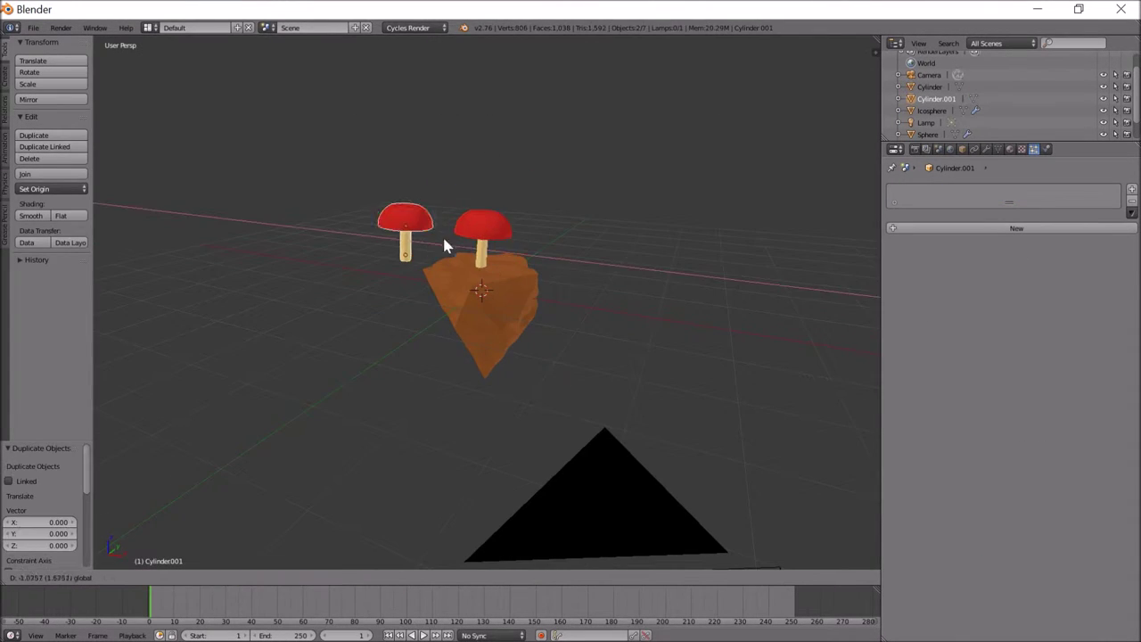
{"action": "key", "text": "KP_0"}
{"action": "key", "text": "g"}
{"action": "key", "text": "x"}
Lower, shrink and tilt the copy into a smaller mushroom beside the first
{"action": "key", "text": "g"}
{"action": "key", "text": "z"}
{"action": "left_click", "coordinate": [496, 228]}
{"action": "key", "text": "s"}
{"action": "left_click", "coordinate": [451, 203]}
{"action": "key", "text": "r"}
{"action": "left_click", "coordinate": [506, 257]}
{"action": "key", "text": "a"}
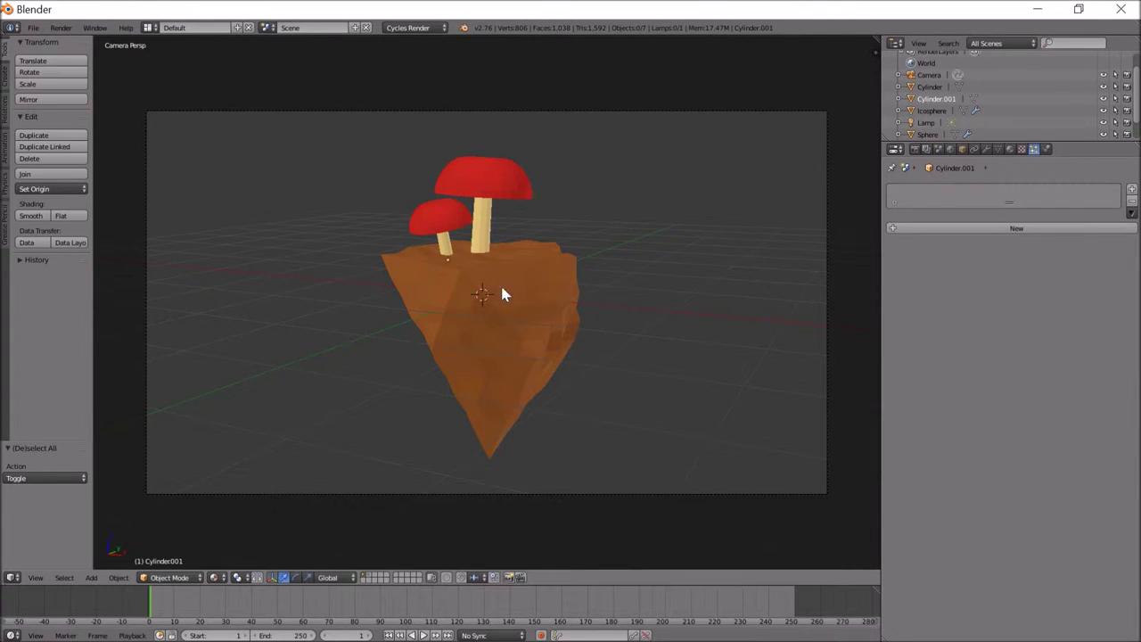
Add a cylinder and reduce its vertex count to 7
{"action": "key", "text": "KP_0"}
{"action": "key", "text": "shift+a"}
{"action": "left_click", "coordinate": [596, 361]}
{"action": "left_click_drag", "start_coordinate": [40, 478], "coordinate": [7, 484]}
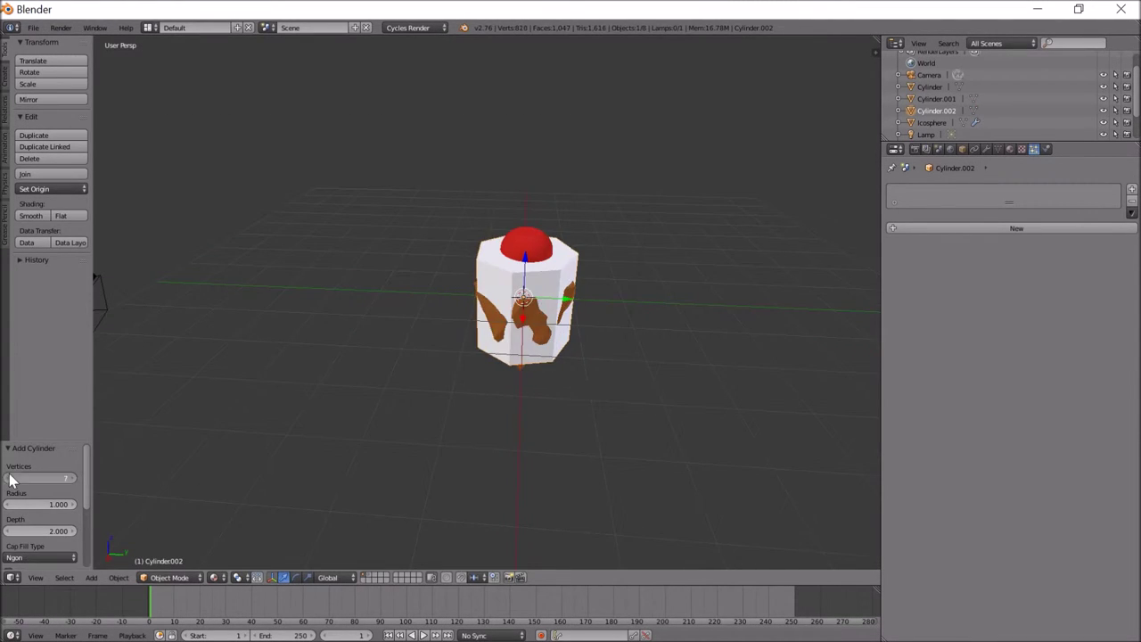
Extrude the cylinder far upward into a tall column and add horizontal loop cuts
{"action": "key", "text": "KP_3"}
{"action": "scroll", "coordinate": [525, 364], "scroll_direction": "down", "scroll_amount": 3}
{"action": "key", "text": "Tab"}
{"action": "key", "text": "e"}
{"action": "left_click", "coordinate": [419, 187]}
{"action": "key", "text": "ctrl+r"}
{"action": "scroll", "coordinate": [419, 187], "scroll_direction": "up", "scroll_amount": 5}
{"action": "left_click", "coordinate": [419, 186]}
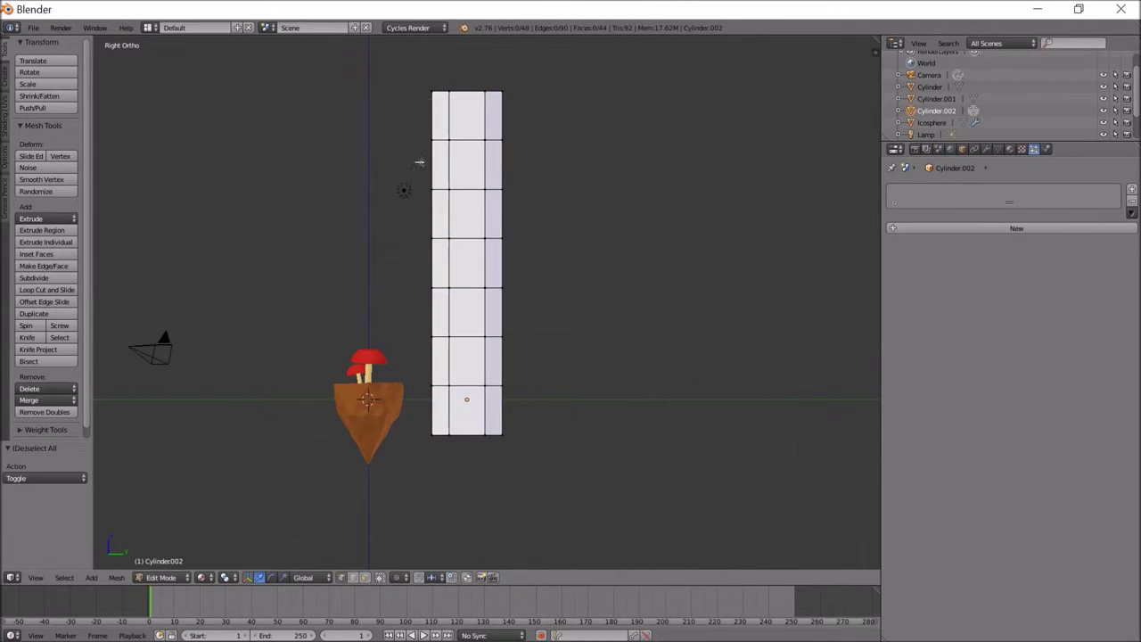
Try scaling the top loop with soft falloff, then undo that taper
{"action": "key", "text": "s"}
{"action": "scroll", "coordinate": [495, 106], "scroll_direction": "up", "scroll_amount": 2}
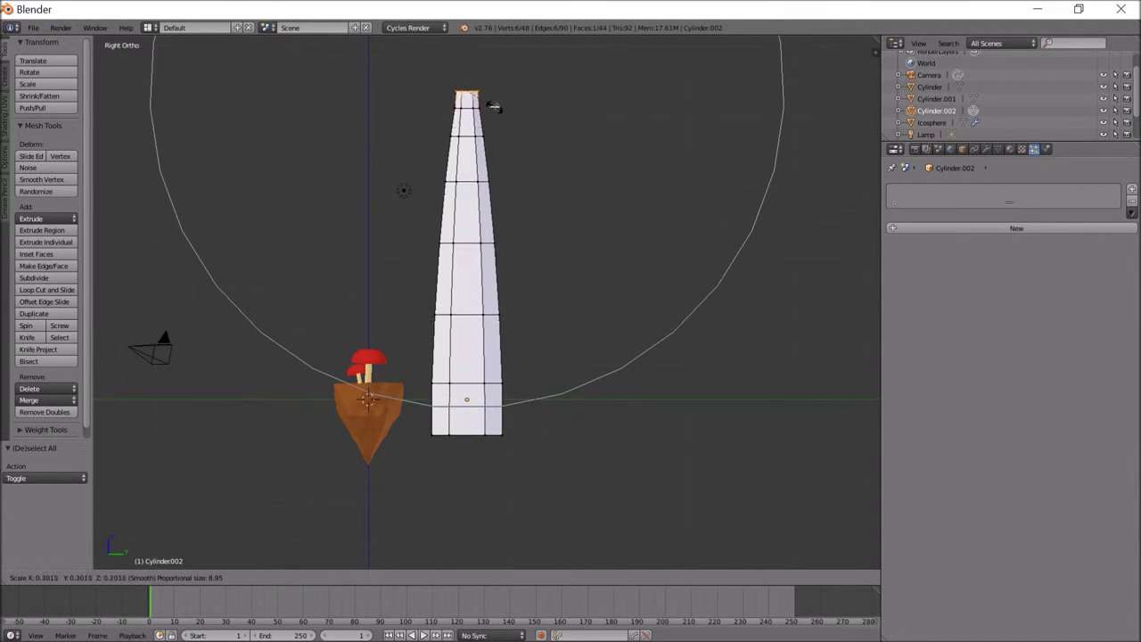
{"action": "scroll", "coordinate": [444, 145], "scroll_direction": "down", "scroll_amount": 1}
{"action": "key", "text": "s"}
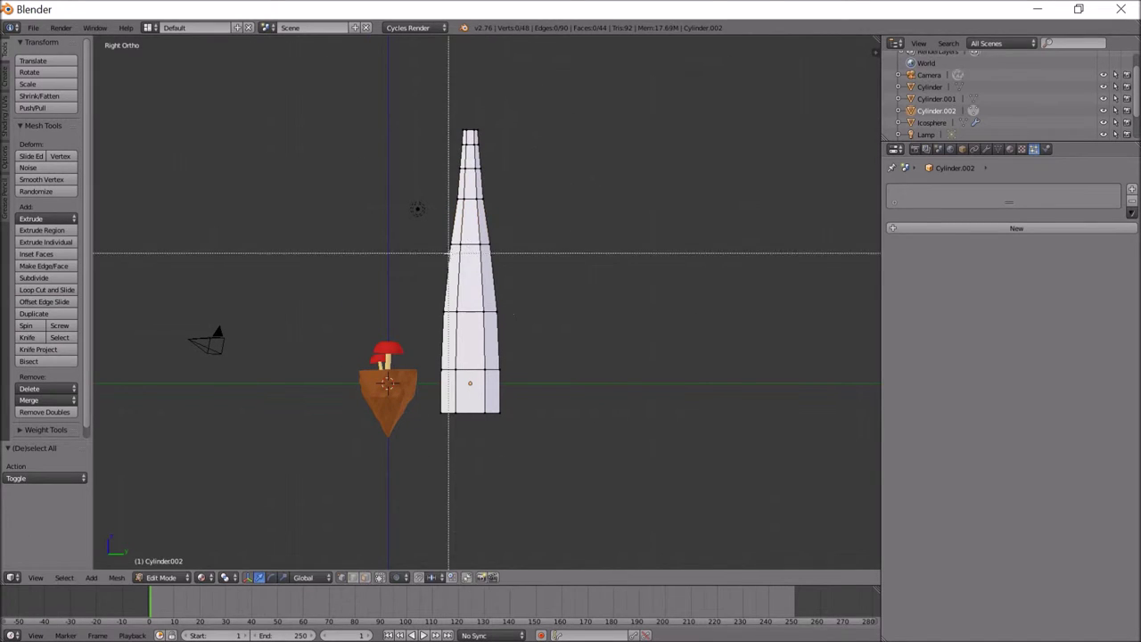
{"action": "key", "text": "ctrl+z"}
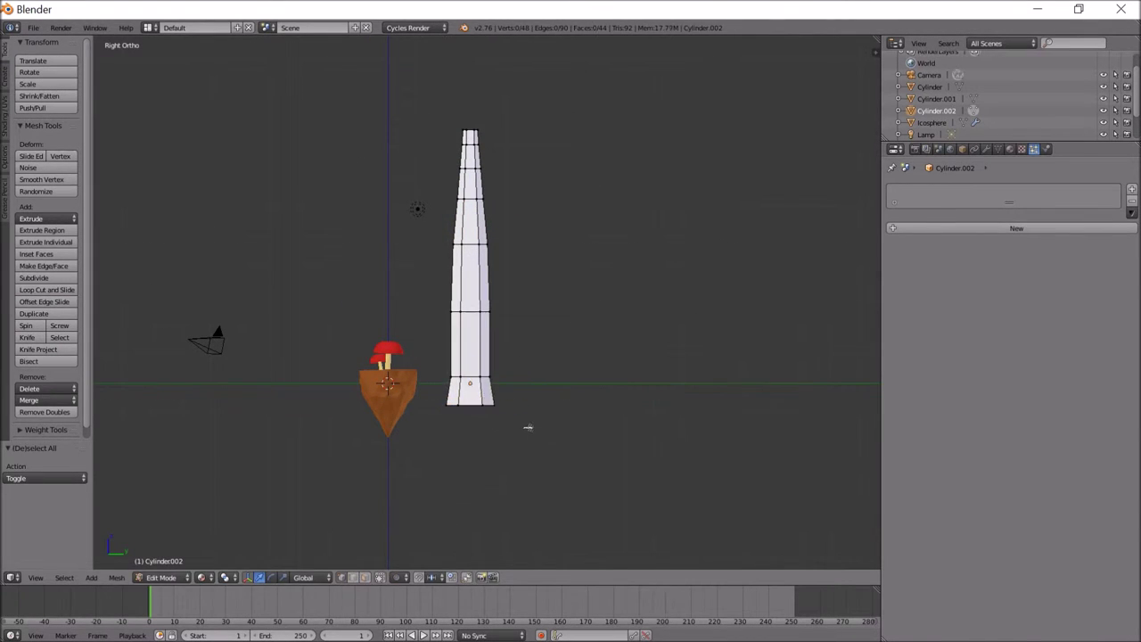
Bend the column's top sideways with proportional editing into a curve
{"action": "mouse_move", "coordinate": [624, 260]}
{"action": "middle_mouse_down"}
{"action": "mouse_move", "coordinate": [502, 199]}
{"action": "mouse_move", "coordinate": [576, 237]}
{"action": "mouse_move", "coordinate": [375, 237]}
{"action": "mouse_move", "coordinate": [454, 224]}
{"action": "middle_mouse_up"}
{"action": "left_click_drag", "start_coordinate": [455, 97], "coordinate": [521, 96]}
{"action": "left_click_drag", "start_coordinate": [562, 54], "coordinate": [584, 64]}
{"action": "key", "text": "g"}
{"action": "left_click", "coordinate": [653, 111]}
Shrink the blade's top vertices down to a pointed tip
{"action": "key", "text": "a"}
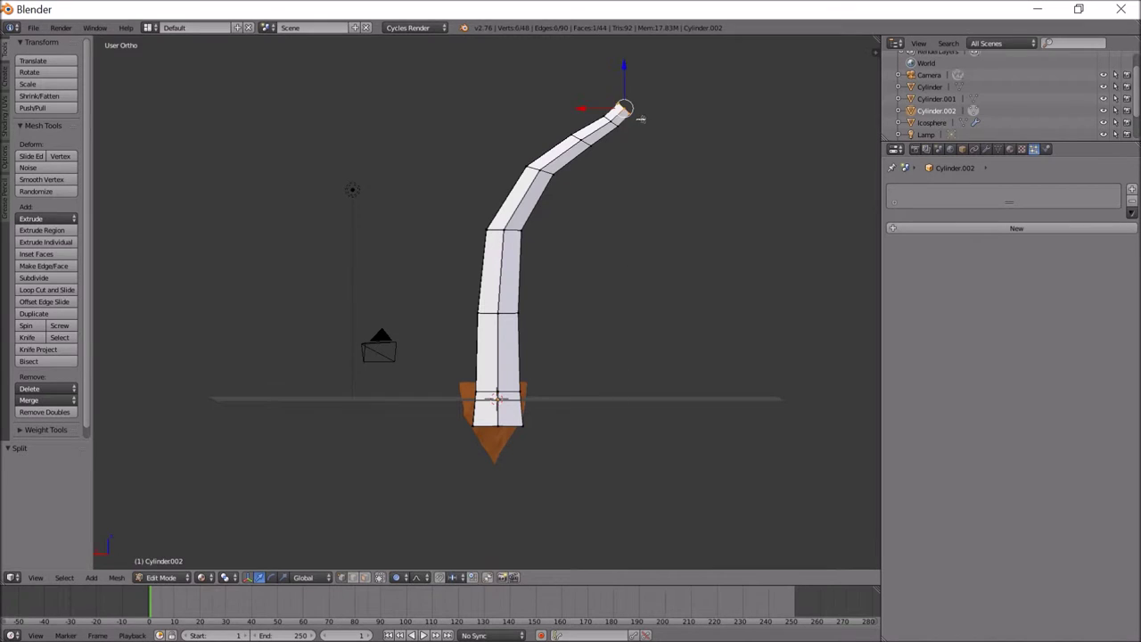
{"action": "key", "text": "s"}
{"action": "right_click", "coordinate": [636, 119]}
{"action": "mouse_move", "coordinate": [637, 120]}
{"action": "middle_mouse_down"}
{"action": "mouse_move", "coordinate": [698, 181]}
{"action": "mouse_move", "coordinate": [641, 139]}
{"action": "middle_mouse_up"}
{"action": "key", "text": "s"}
{"action": "left_click", "coordinate": [641, 139]}
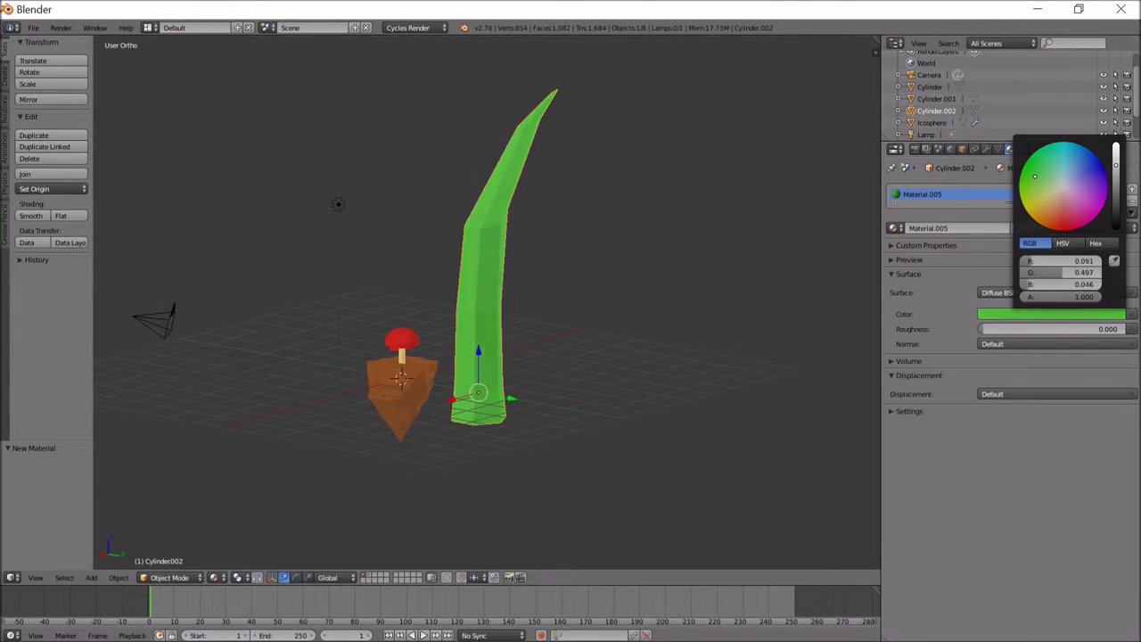
Shrink the green blade to grass size and move it onto the island
{"action": "key", "text": "s"}
{"action": "left_click", "coordinate": [621, 306]}
{"action": "key", "text": "KP_Decimal"}
{"action": "key", "text": "g"}
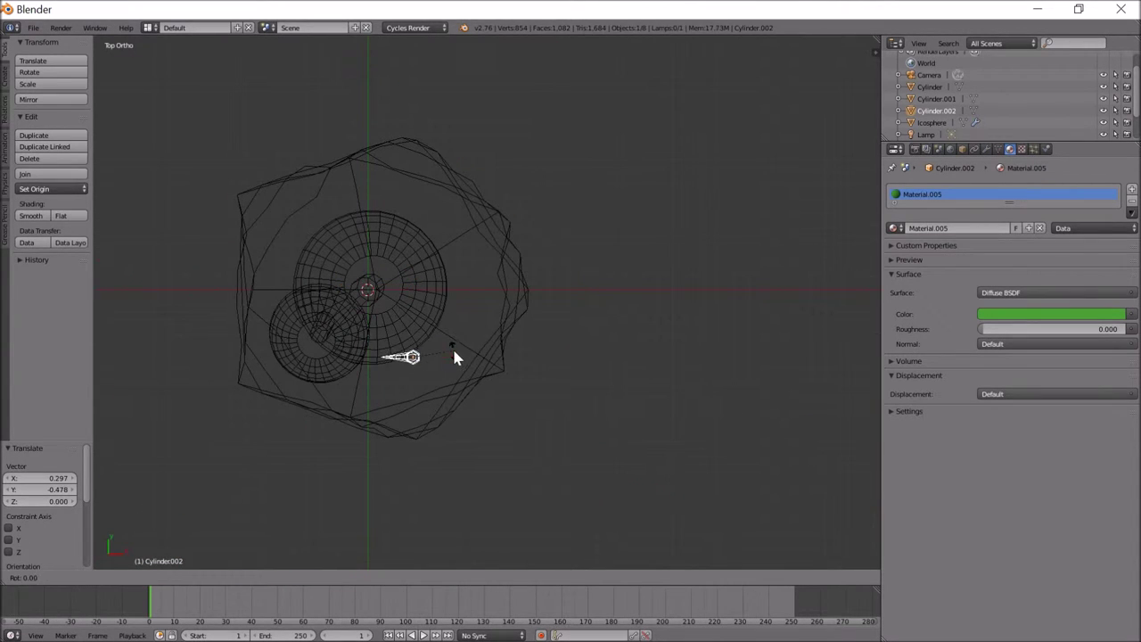
Duplicate the blade and rotate the copies to face different directions
{"action": "key", "text": "shift+d"}
{"action": "left_click", "coordinate": [453, 321]}
{"action": "key", "text": "r"}
{"action": "left_click", "coordinate": [392, 401]}
{"action": "right_click", "coordinate": [414, 351], "text": "shift"}
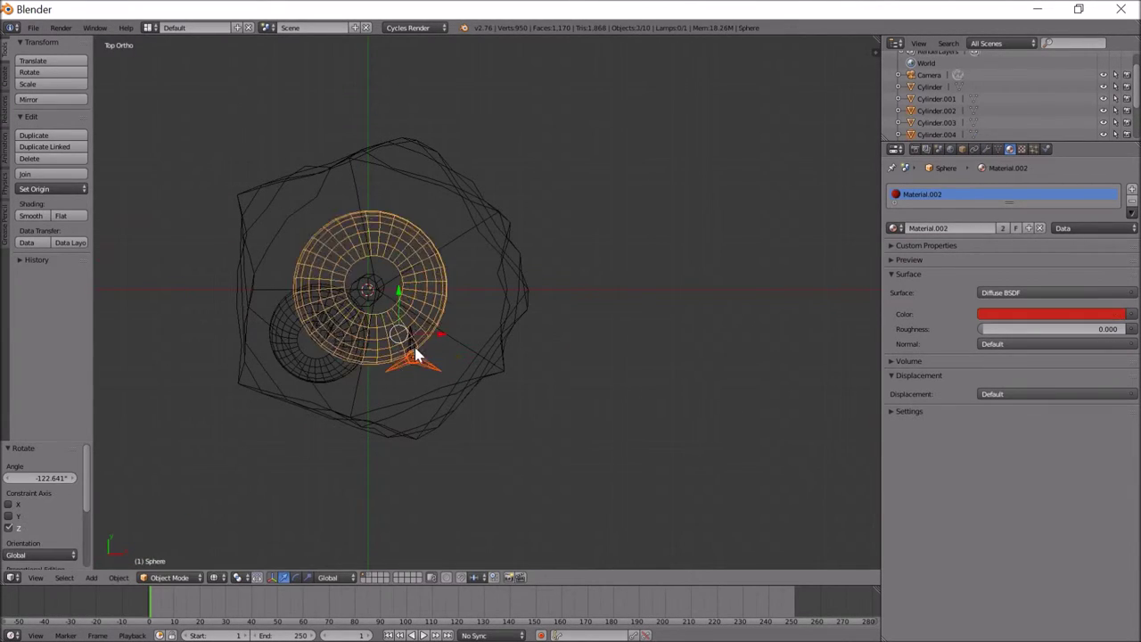
{"action": "key", "text": "a"}
{"action": "right_click", "coordinate": [410, 240]}
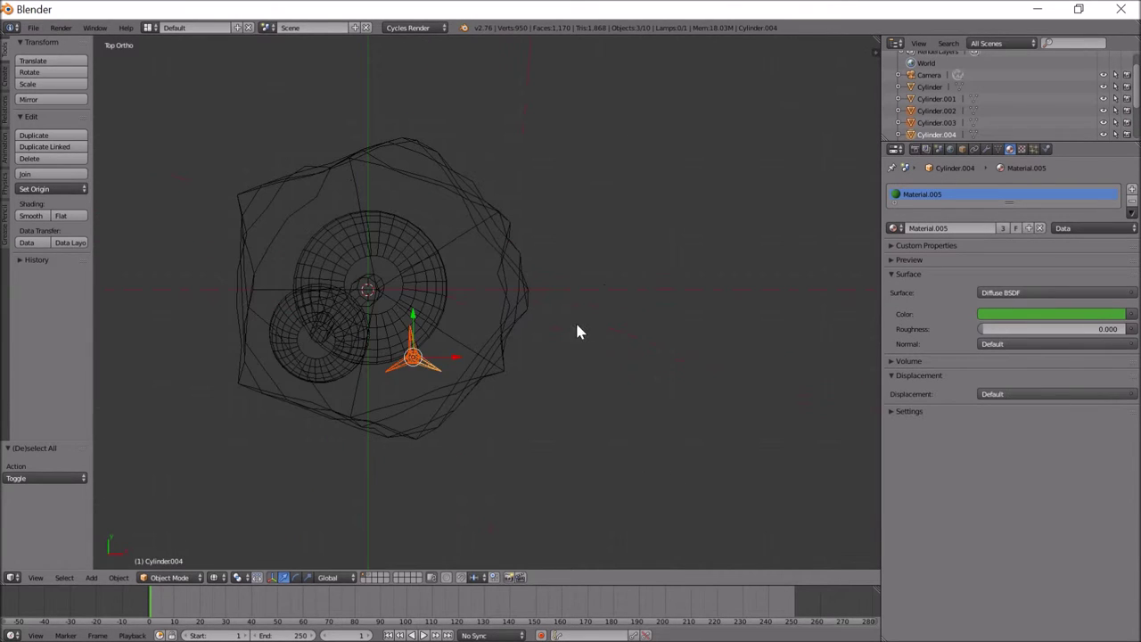
{"action": "left_click", "coordinate": [619, 305]}
{"action": "key", "text": "r"}
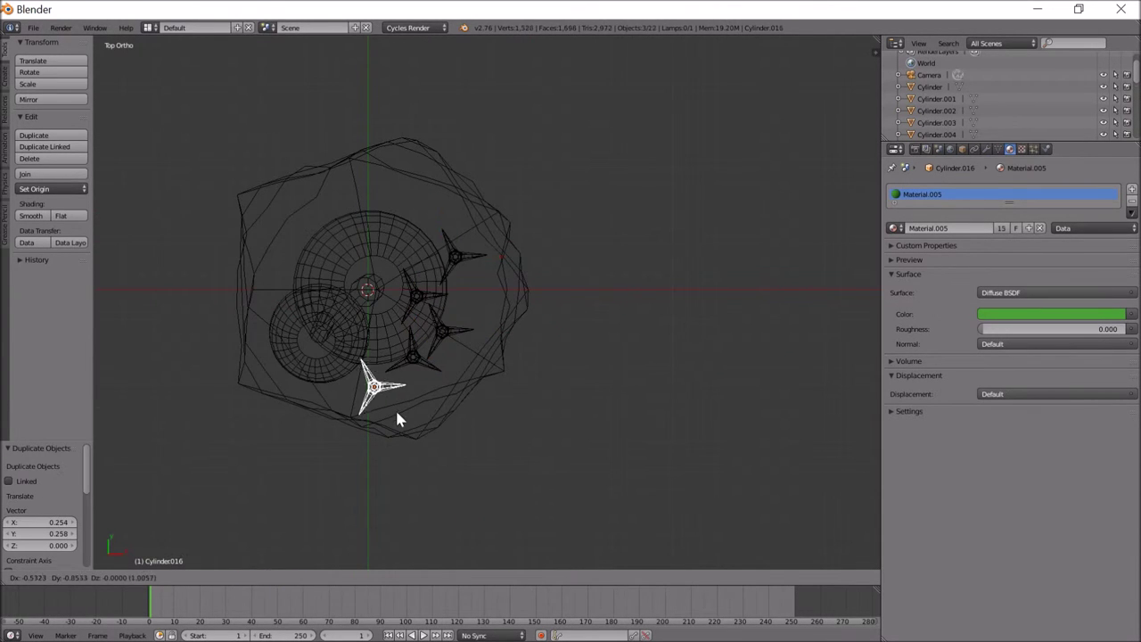
Move the grass copies onto the island top, nudging one blade along X
{"action": "key", "text": "KP_1"}
{"action": "key", "text": "g"}
{"action": "left_click", "coordinate": [382, 467]}
{"action": "key", "text": "z"}
{"action": "mouse_move", "coordinate": [383, 467]}
{"action": "middle_mouse_down"}
{"action": "mouse_move", "coordinate": [377, 371]}
{"action": "mouse_move", "coordinate": [392, 331]}
{"action": "middle_mouse_up"}
{"action": "key", "text": "a"}
{"action": "key", "text": "z"}
{"action": "right_click", "coordinate": [392, 332]}
{"action": "key", "text": "g"}
{"action": "key", "text": "x"}
{"action": "left_click", "coordinate": [397, 334]}
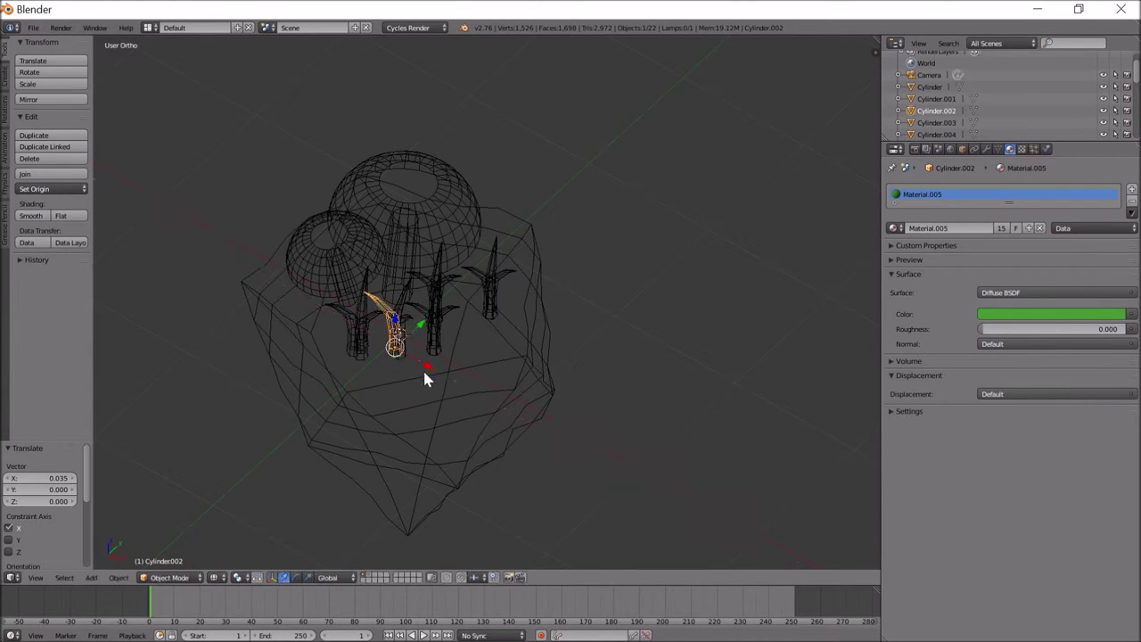
From the top view, reposition two more grass blades across the island
{"action": "key", "text": "KP_7"}
{"action": "scroll", "coordinate": [534, 316], "scroll_direction": "up", "scroll_amount": 2}
{"action": "key", "text": "a"}
{"action": "right_click", "coordinate": [437, 283]}
{"action": "key", "text": "g"}
{"action": "left_click", "coordinate": [467, 294]}
{"action": "middle_click_drag", "start_coordinate": [467, 294], "coordinate": [780, 376]}
{"action": "right_click", "coordinate": [567, 296]}
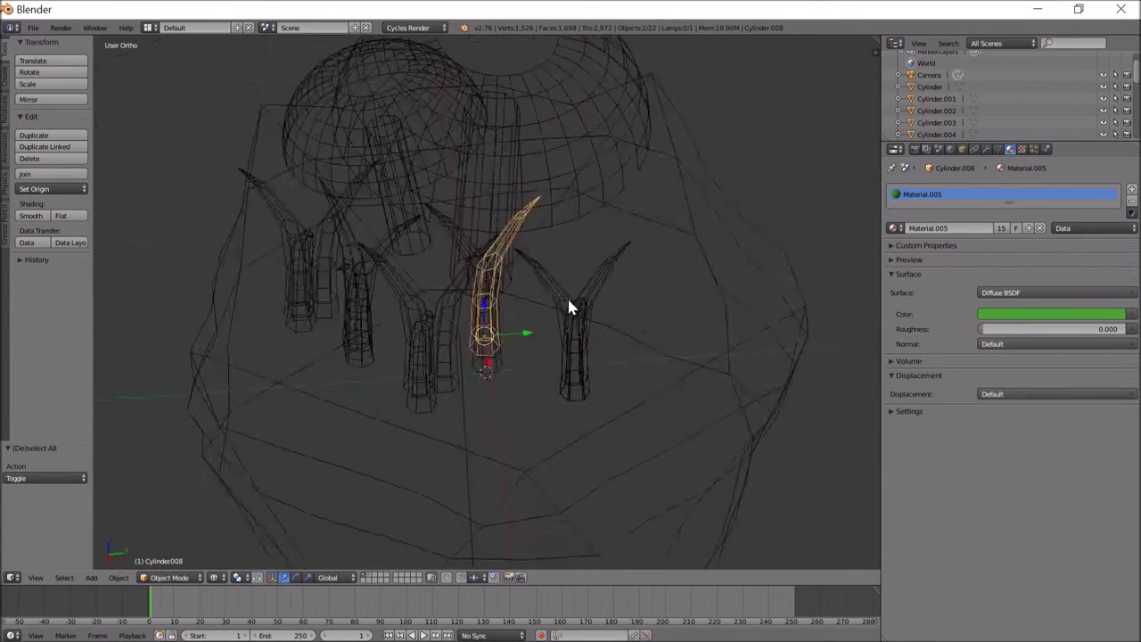
{"action": "key", "text": "KP_7"}
{"action": "key", "text": "g"}
{"action": "left_click", "coordinate": [578, 323]}
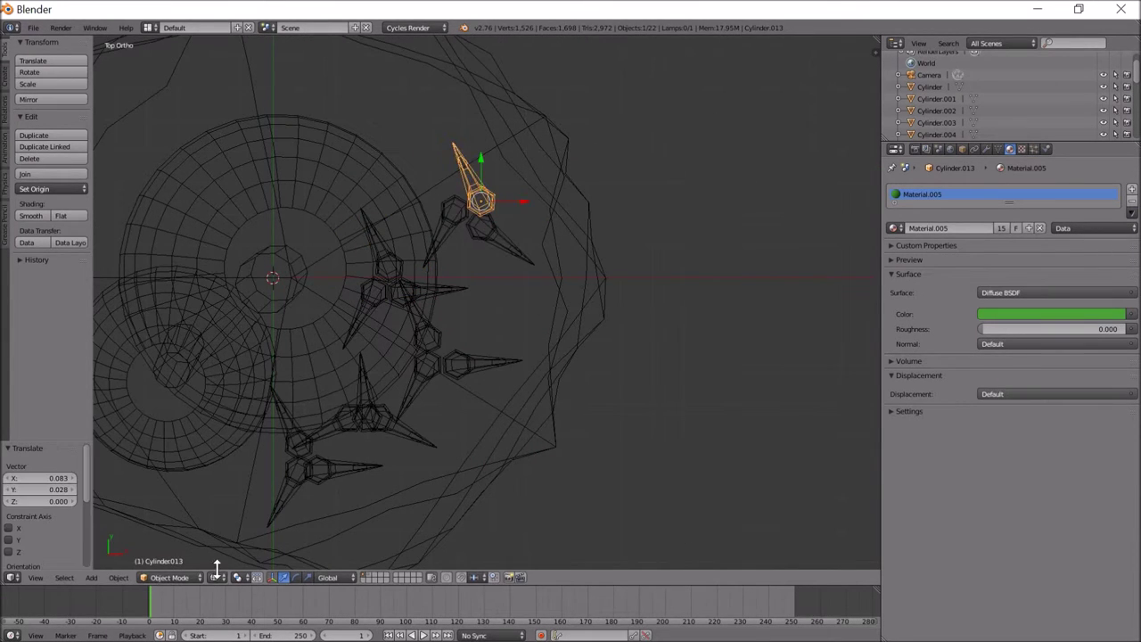
Check the grass layout through the scene camera and deselect everything
{"action": "key", "text": "z"}
{"action": "key", "text": "KP_0"}
{"action": "scroll", "coordinate": [508, 241], "scroll_direction": "up", "scroll_amount": 2}
{"action": "key", "text": "ctrl+b"}
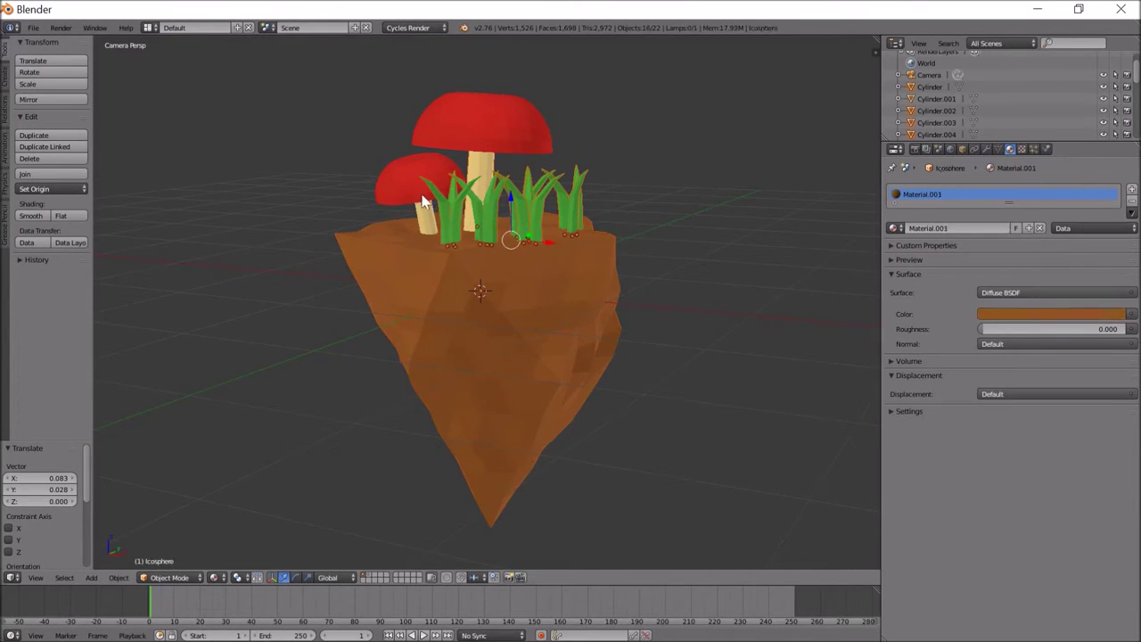
{"action": "right_click", "coordinate": [424, 202]}
{"action": "key", "text": "a"}
{"action": "scroll", "coordinate": [504, 265], "scroll_direction": "down", "scroll_amount": 3}
{"action": "key", "text": "KP_5"}
{"action": "key", "text": "shift+a"}
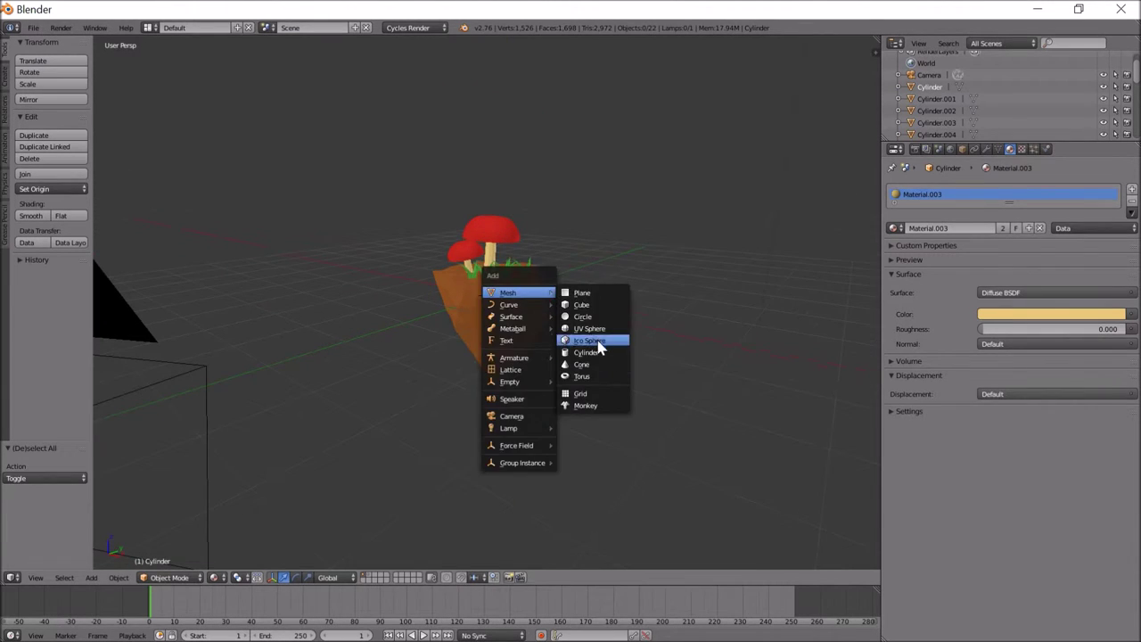
Add an icosphere, scale it into a small rock, and give it the brown material
{"action": "left_click", "coordinate": [603, 336]}
{"action": "key", "text": "s"}
{"action": "left_click", "coordinate": [630, 328]}
{"action": "key", "text": "KP_5"}
{"action": "key", "text": "KP_8"}
{"action": "key", "text": "KP_8"}
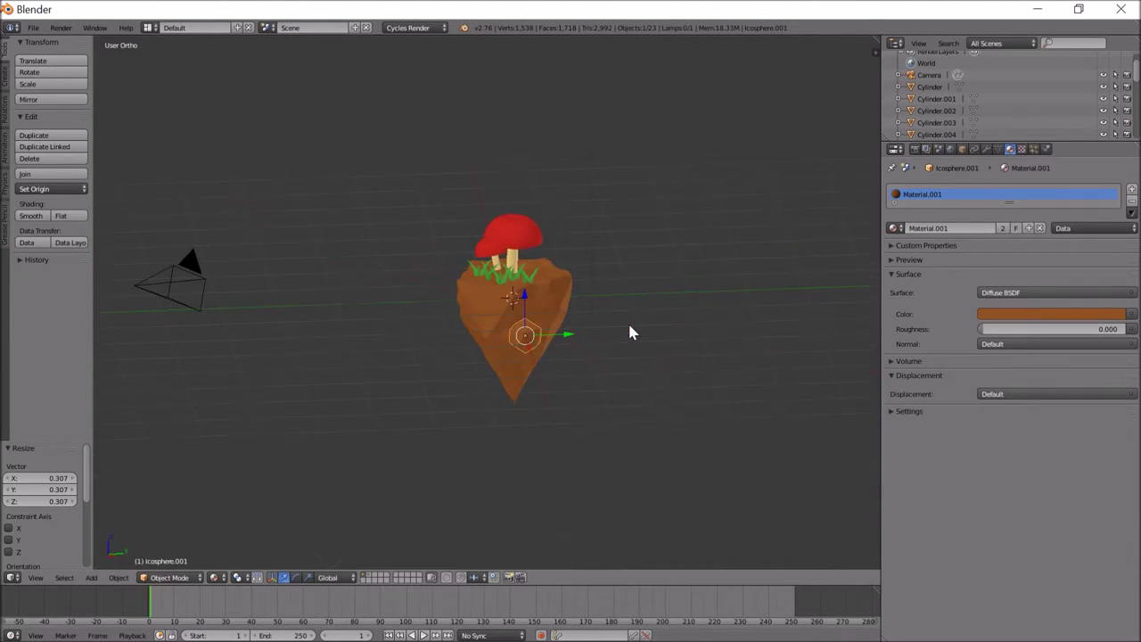
{"action": "key", "text": "KP_8"}
{"action": "key", "text": "KP_8"}
{"action": "key", "text": "KP_4"}
{"action": "key", "text": "KP_4"}
{"action": "key", "text": "KP_4"}
{"action": "key", "text": "KP_4"}
Lower the rock beneath the island and show material colours in the viewport
{"action": "key", "text": "g"}
{"action": "left_click", "coordinate": [491, 326]}
{"action": "key", "text": "z"}
{"action": "key", "text": "KP_2"}
{"action": "key", "text": "KP_2"}
{"action": "key", "text": "KP_2"}
{"action": "key", "text": "KP_2"}
{"action": "key", "text": "g"}
{"action": "key", "text": "z"}
{"action": "left_click", "coordinate": [449, 178]}
{"action": "left_click", "coordinate": [229, 578]}
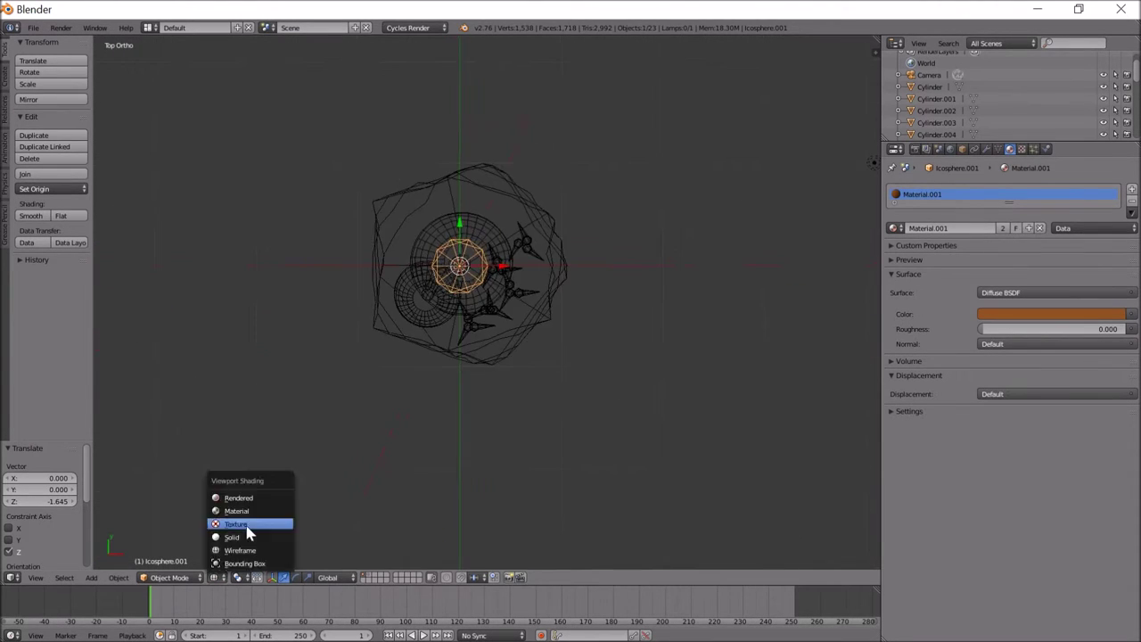
{"action": "left_click", "coordinate": [247, 522]}
Duplicate the rock into several small pebbles under the island
{"action": "key", "text": "KP_7"}
{"action": "key", "text": "shift+d"}
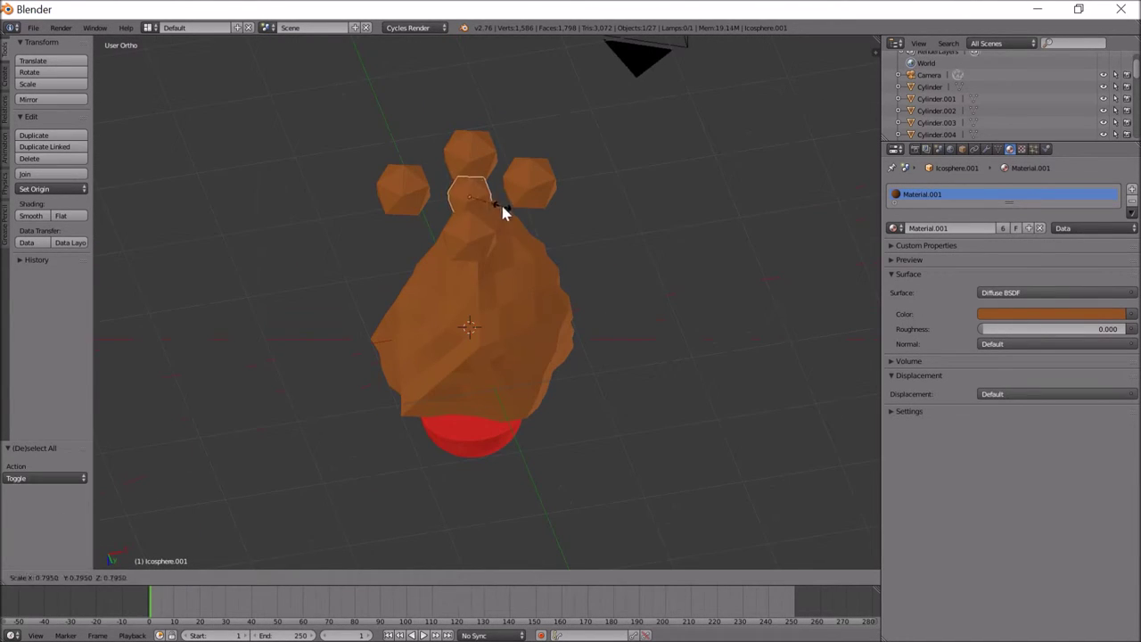
{"action": "mouse_move", "coordinate": [559, 294]}
{"action": "middle_mouse_down"}
{"action": "mouse_move", "coordinate": [468, 262]}
{"action": "mouse_move", "coordinate": [534, 247]}
{"action": "mouse_move", "coordinate": [522, 242]}
{"action": "middle_mouse_up"}
{"action": "key", "text": "a"}
{"action": "right_click", "coordinate": [526, 118]}
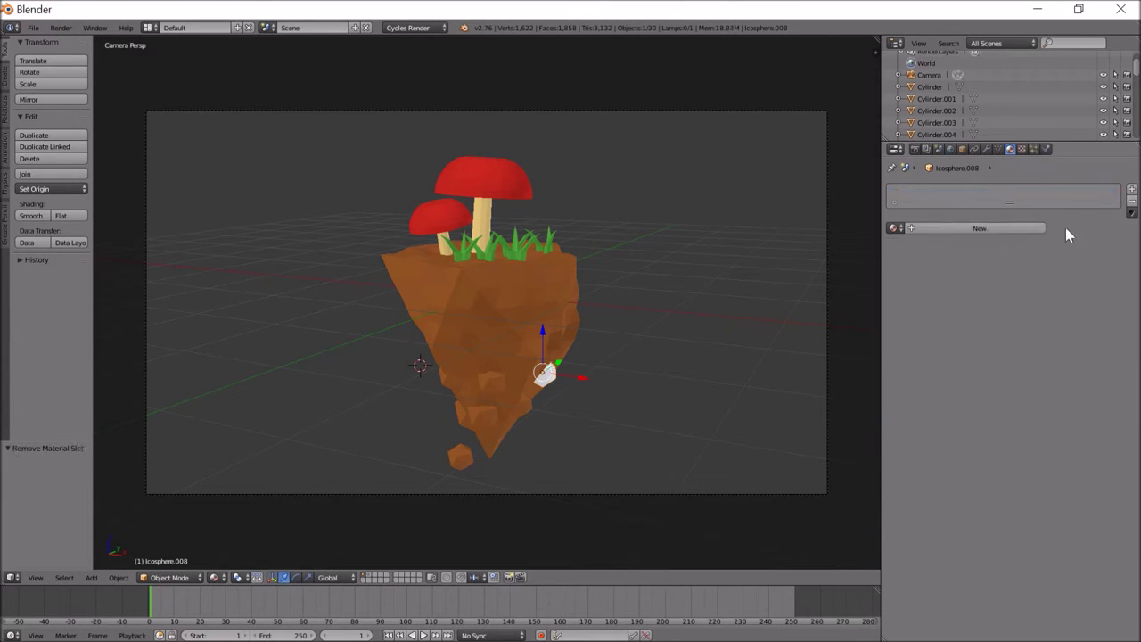
{"action": "right_click", "coordinate": [497, 382]}
Set the large cap's particle spots to size 0.010, rendering Sphere.001
{"action": "left_click", "coordinate": [894, 228]}
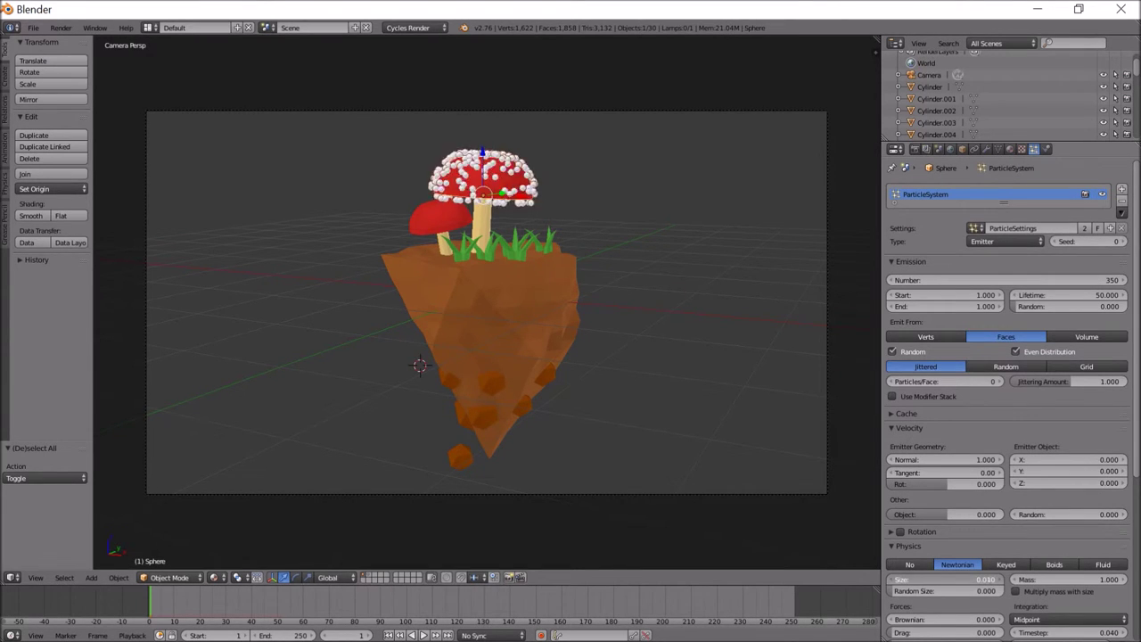
{"action": "key", "text": "Return"}
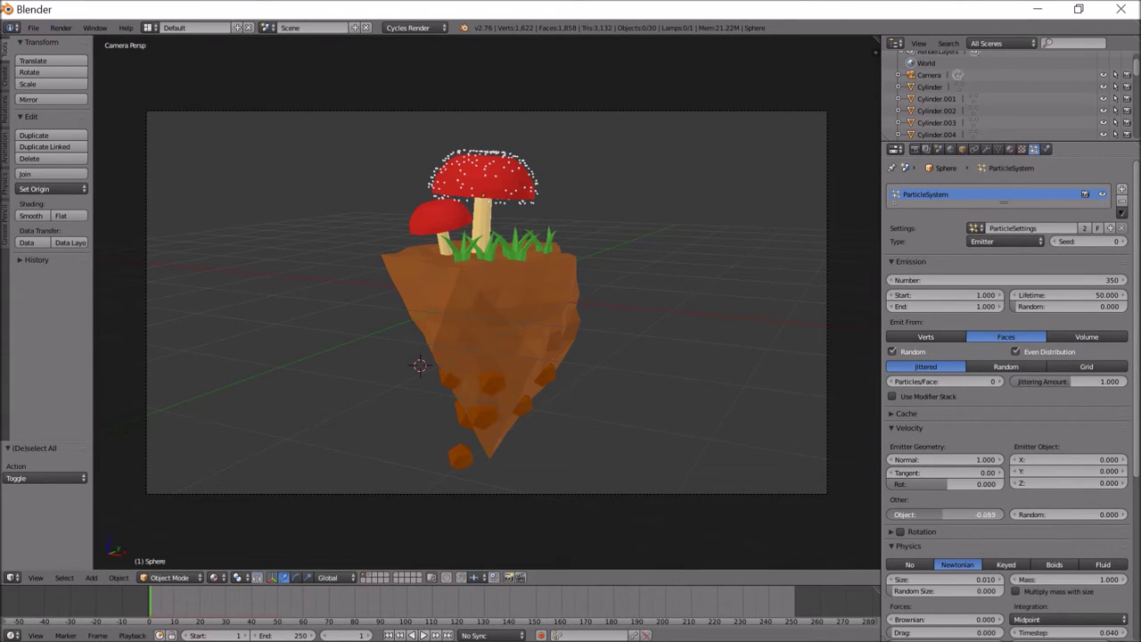
{"action": "scroll", "coordinate": [1035, 485], "scroll_direction": "down", "scroll_amount": 5}
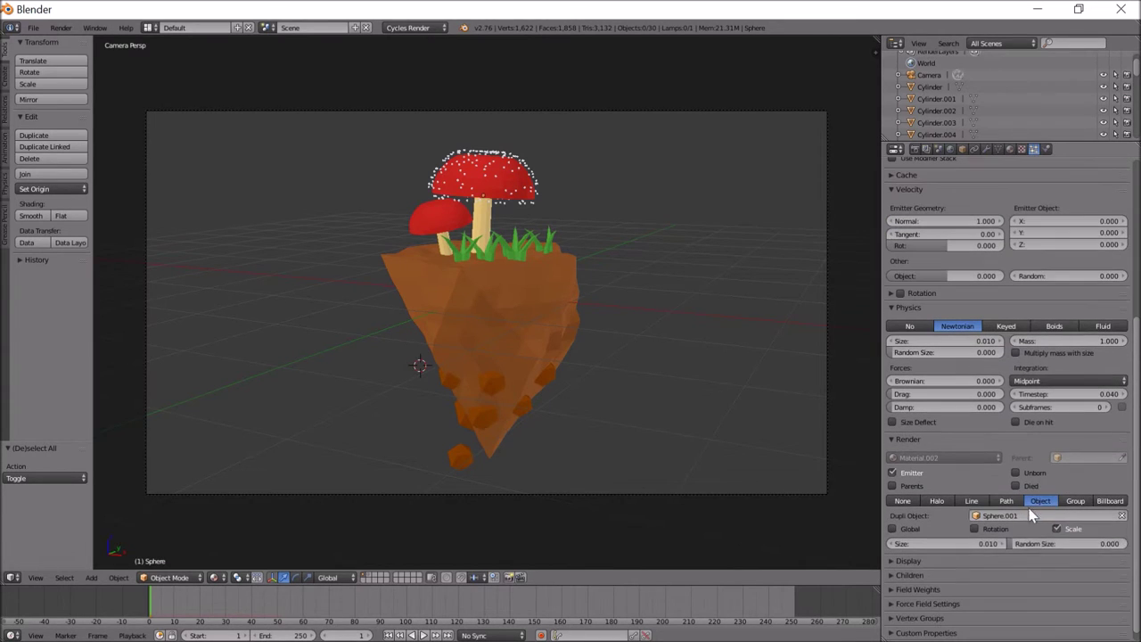
Apply the same white-spot particle settings to the small mushroom cap
{"action": "right_click", "coordinate": [439, 219]}
{"action": "scroll", "coordinate": [1043, 609], "scroll_direction": "down", "scroll_amount": 2}
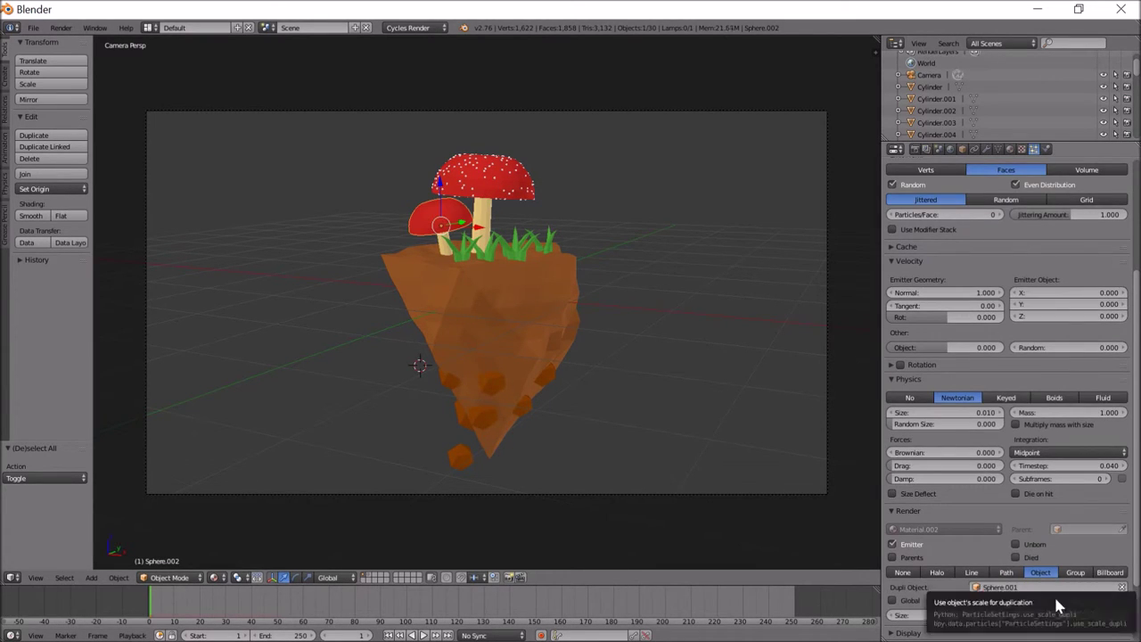
{"action": "scroll", "coordinate": [1052, 571], "scroll_direction": "up", "scroll_amount": 7}
{"action": "scroll", "coordinate": [1048, 482], "scroll_direction": "down", "scroll_amount": 8}
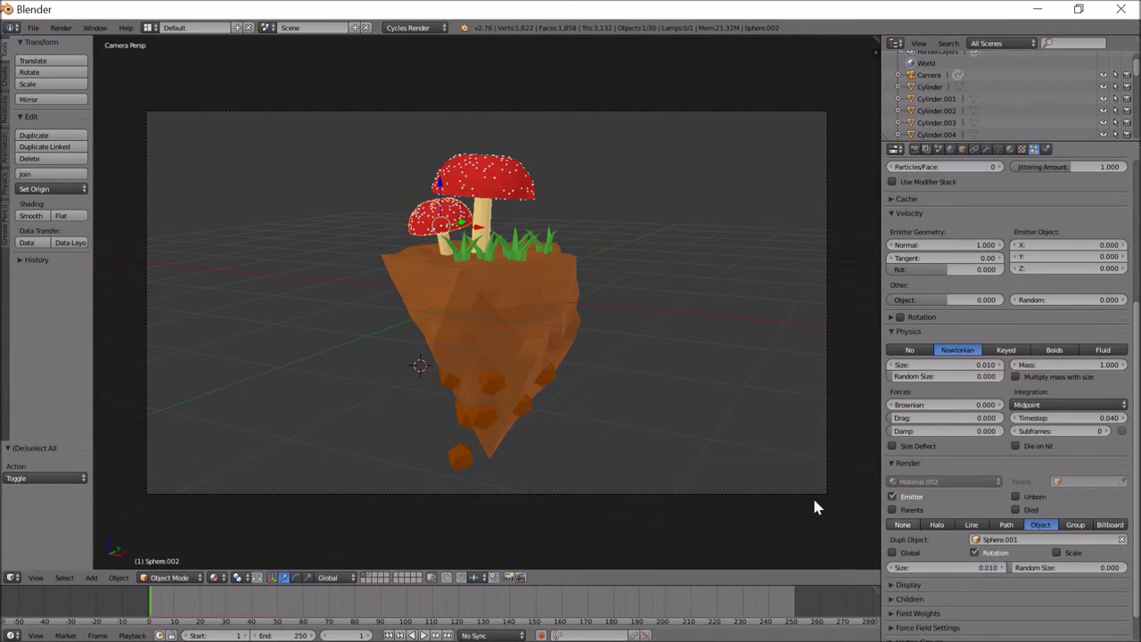
{"action": "scroll", "coordinate": [891, 258], "scroll_direction": "up", "scroll_amount": 8}
{"action": "key", "text": "KP_0"}
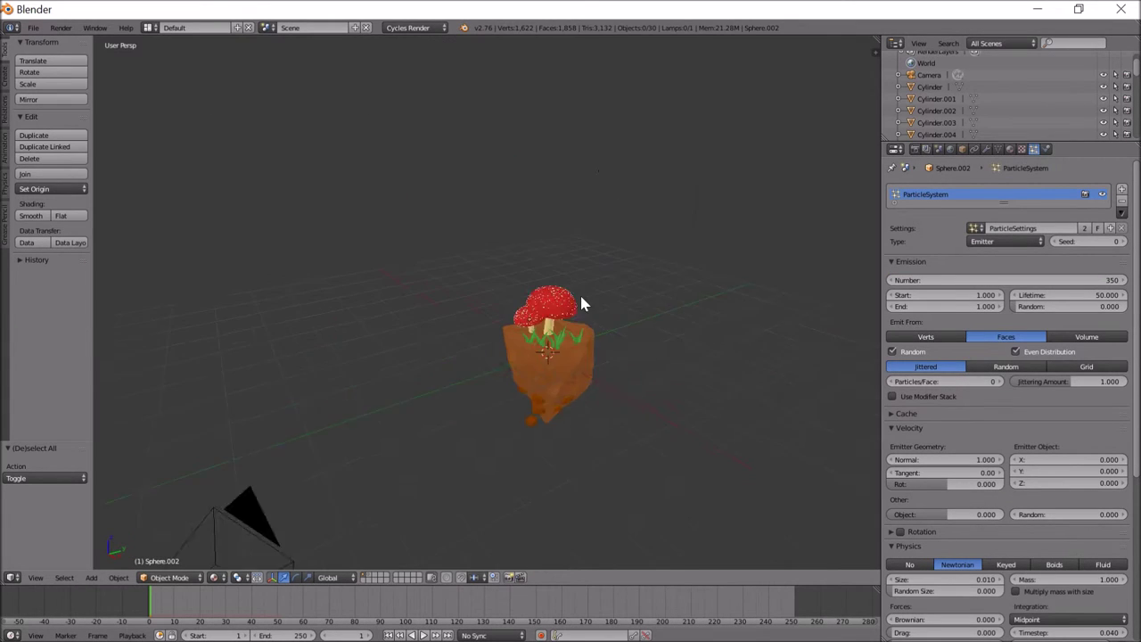
Add a plane and move it below the island
{"action": "key", "text": "shift+a"}
{"action": "left_click", "coordinate": [615, 337]}
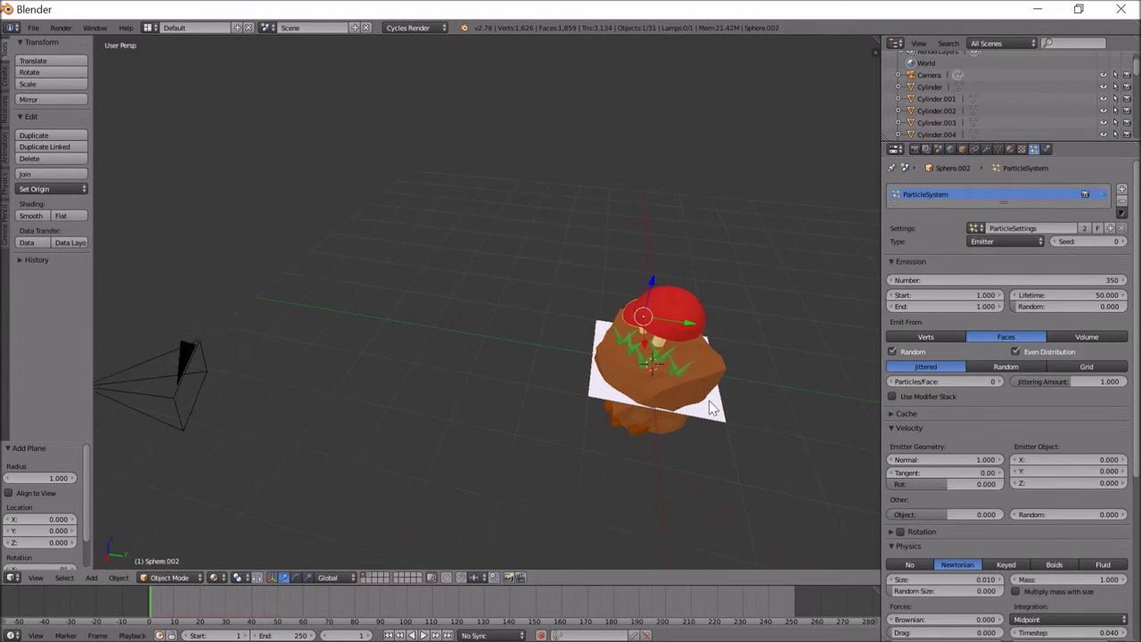
{"action": "key", "text": "g"}
{"action": "left_click", "coordinate": [628, 382]}
{"action": "key", "text": "KP_7"}
{"action": "key", "text": "KP_0"}
{"action": "key", "text": "g"}
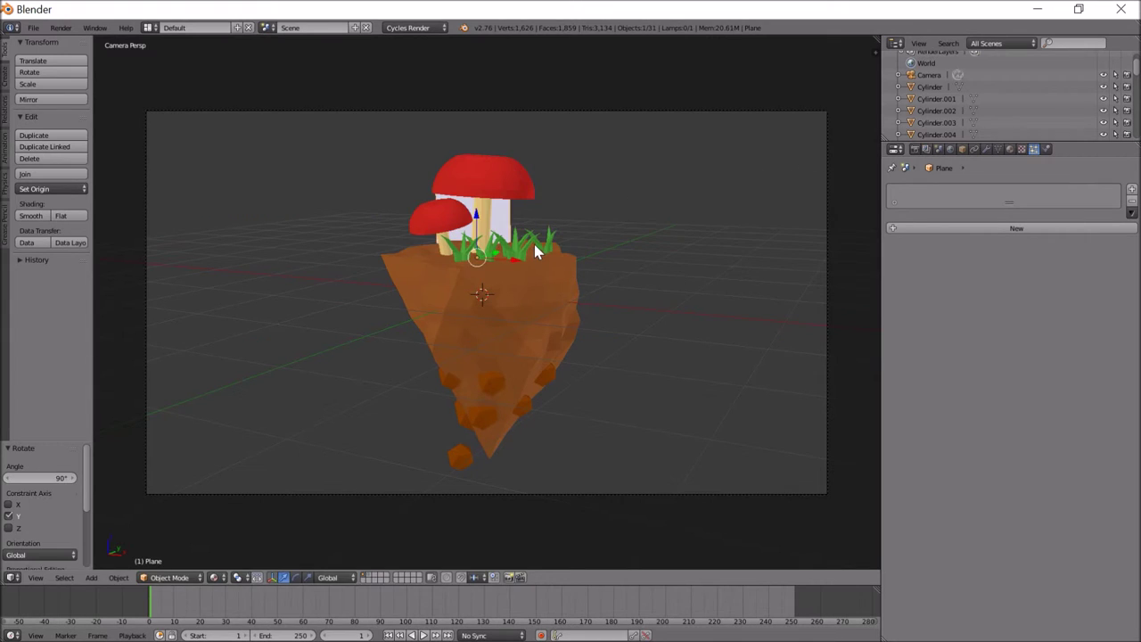
{"action": "key", "text": "Escape"}
Raise the plane, rotate it upright on Y, and nudge it along X
{"action": "key", "text": "g"}
{"action": "key", "text": "z"}
{"action": "left_click", "coordinate": [547, 291]}
{"action": "key", "text": "r"}
{"action": "key", "text": "y"}
{"action": "left_click", "coordinate": [545, 292]}
{"action": "key", "text": "g"}
{"action": "key", "text": "x"}
{"action": "left_click", "coordinate": [522, 313]}
{"action": "mouse_move", "coordinate": [523, 314]}
{"action": "middle_mouse_down"}
{"action": "mouse_move", "coordinate": [377, 347]}
{"action": "mouse_move", "coordinate": [411, 288]}
{"action": "middle_mouse_up"}
Turn the backdrop to face the camera and enlarge it slightly
{"action": "key", "text": "r"}
{"action": "key", "text": "z"}
{"action": "left_click", "coordinate": [408, 280]}
{"action": "key", "text": "r"}
{"action": "key", "text": "y"}
{"action": "key", "text": "Escape"}
{"action": "key", "text": "KP_0"}
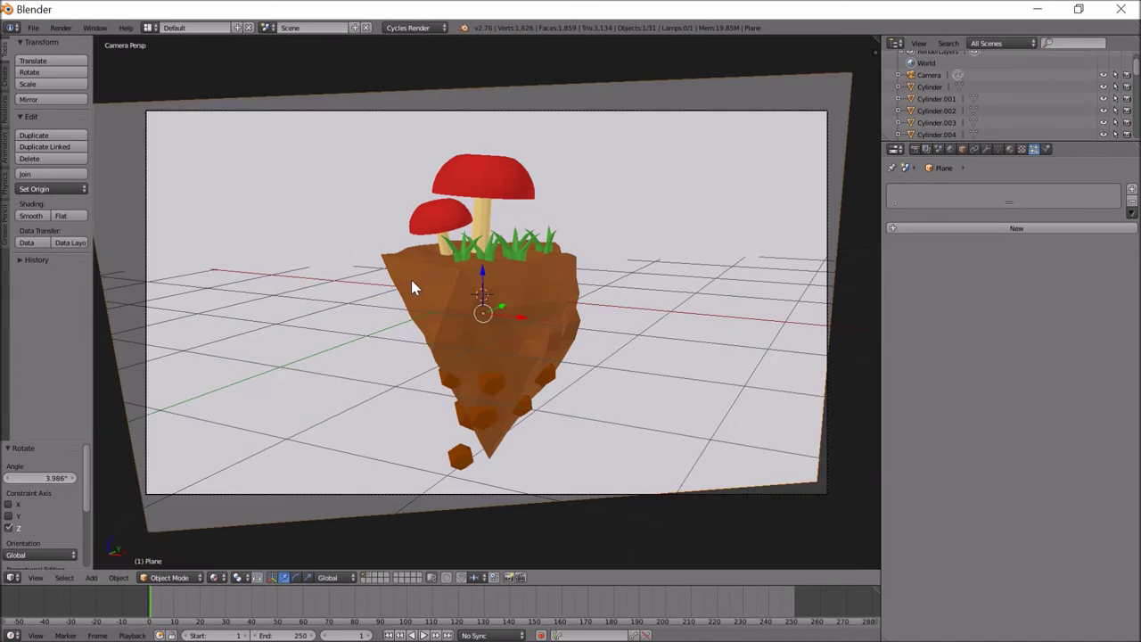
{"action": "key", "text": "r"}
{"action": "key", "text": "y"}
{"action": "key", "text": "Escape"}
{"action": "key", "text": "s"}
Split the 3D view in two and show the backdrop's Material.007 nodes on the left
{"action": "left_click", "coordinate": [503, 308]}
{"action": "left_click_drag", "start_coordinate": [3, 39], "coordinate": [461, 294]}
{"action": "left_click", "coordinate": [11, 578]}
{"action": "left_click", "coordinate": [46, 437]}
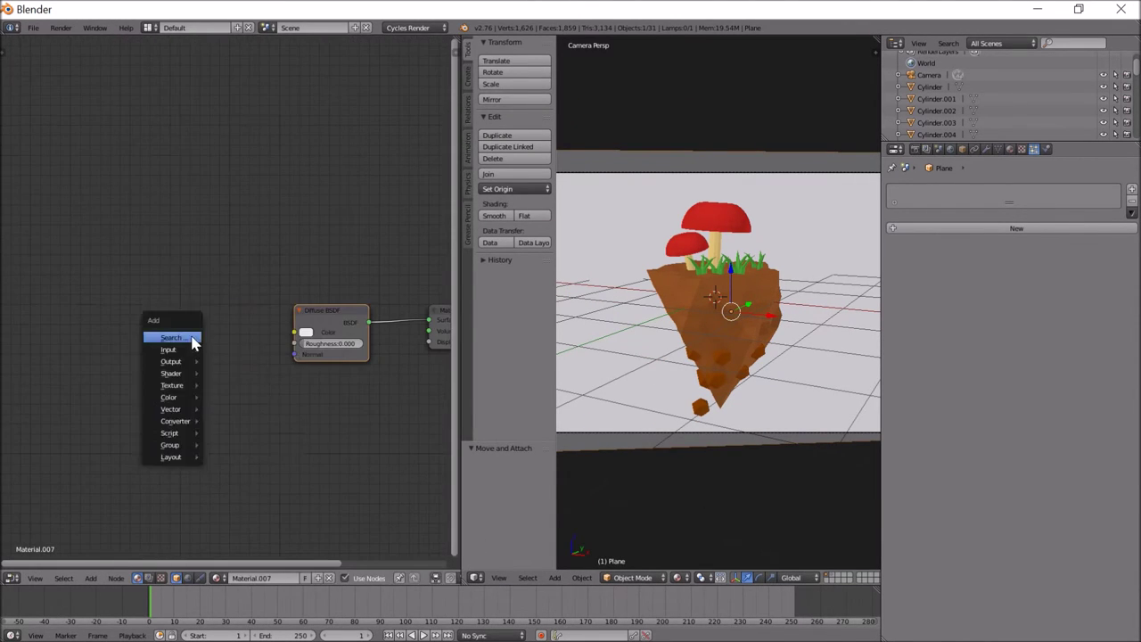
Add a Gradient Texture and Mix node with a yellow-tan second colour, feeding Diffuse Color
{"action": "left_click", "coordinate": [140, 363]}
{"action": "key", "text": "shift+a"}
{"action": "left_click", "coordinate": [191, 387]}
{"action": "left_click", "coordinate": [198, 350]}
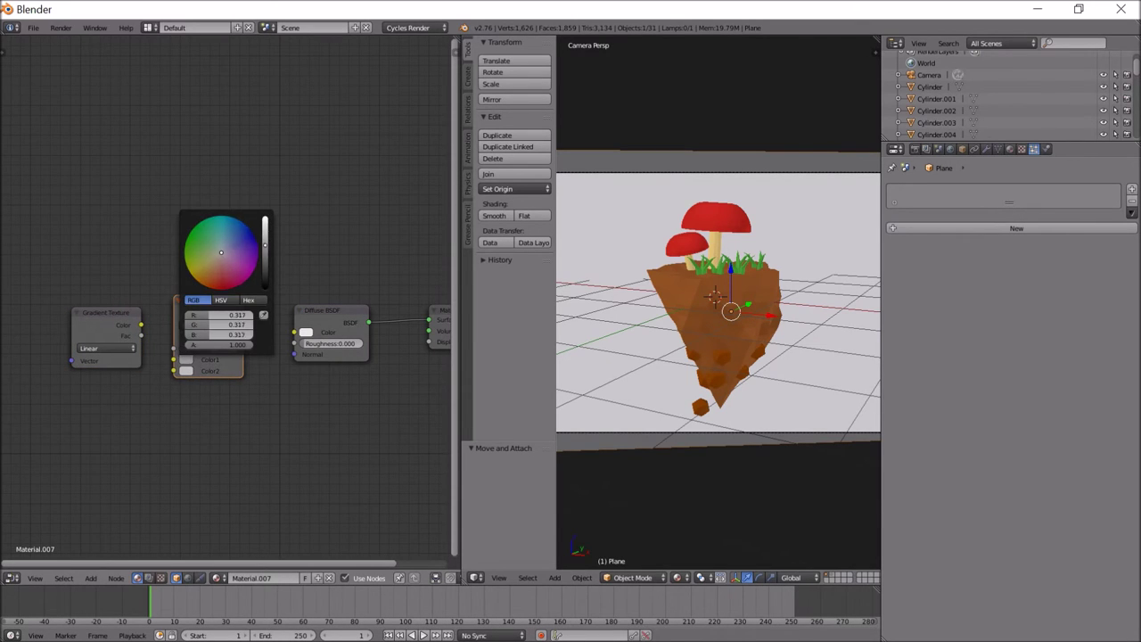
{"action": "left_click", "coordinate": [234, 239]}
{"action": "left_click_drag", "start_coordinate": [243, 312], "coordinate": [294, 331]}
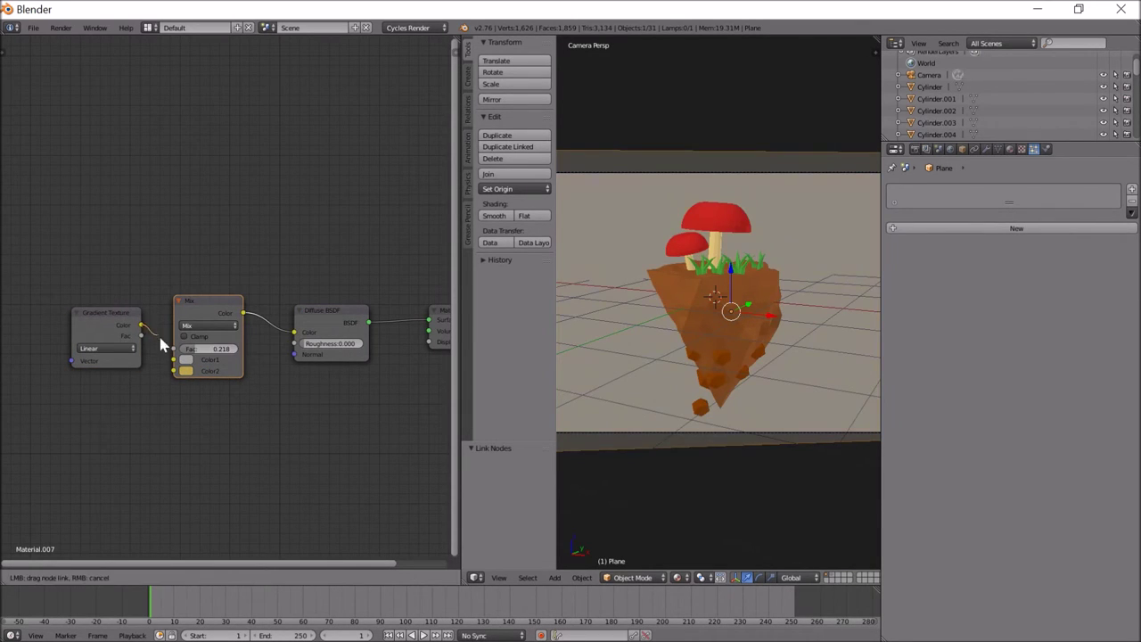
Switch the viewport to Rendered shading and adjust the first mix colour
{"action": "left_click", "coordinate": [676, 577]}
{"action": "left_click", "coordinate": [683, 493]}
{"action": "left_click", "coordinate": [186, 359]}
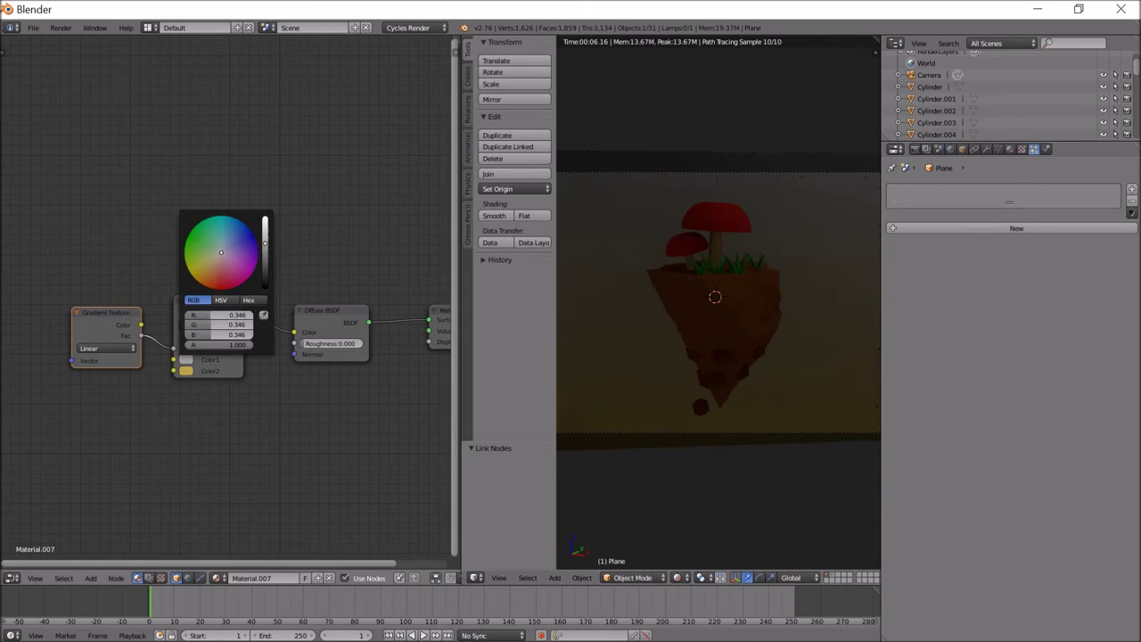